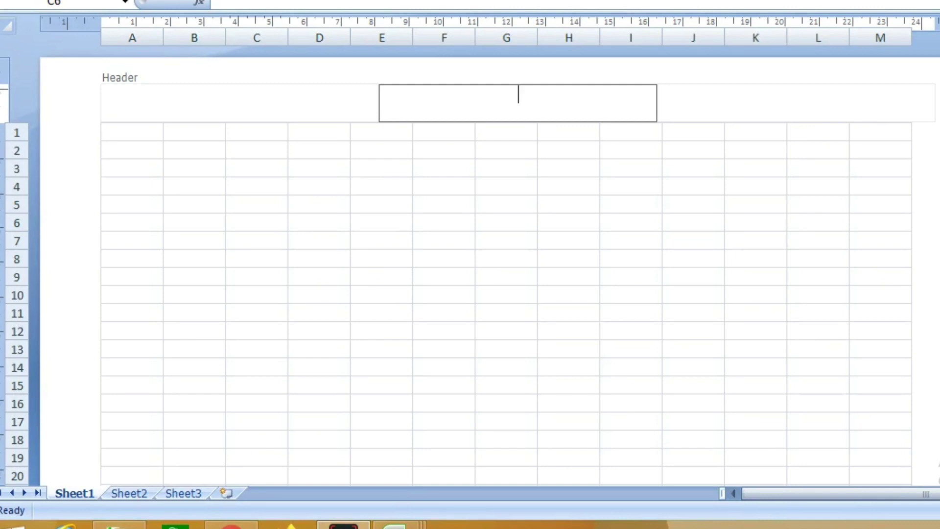
# Enter 'Attendance Sheet' as the centre header, bold and enlarged two font sizes.
pyautogui.write('Attendance Sheet')
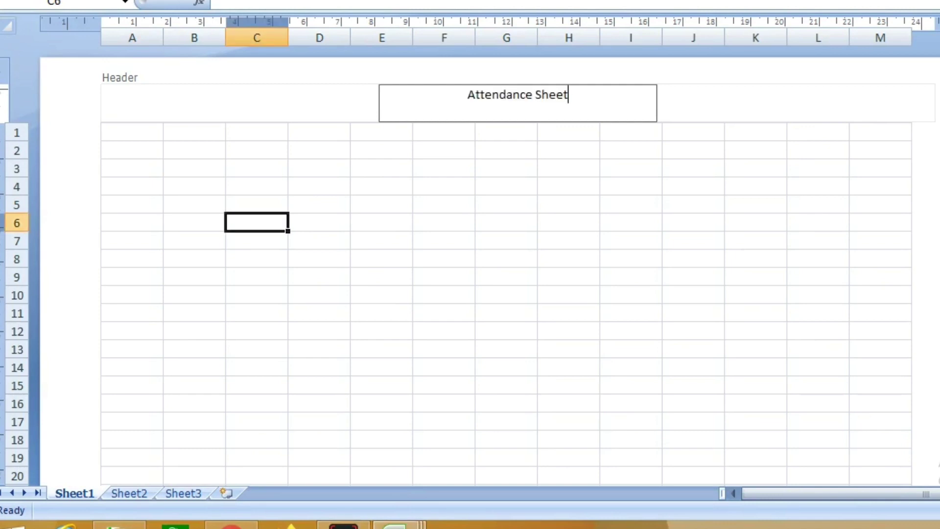
pyautogui.hotkey('shift', 'Home')
pyautogui.hotkey('ctrl', 'b')
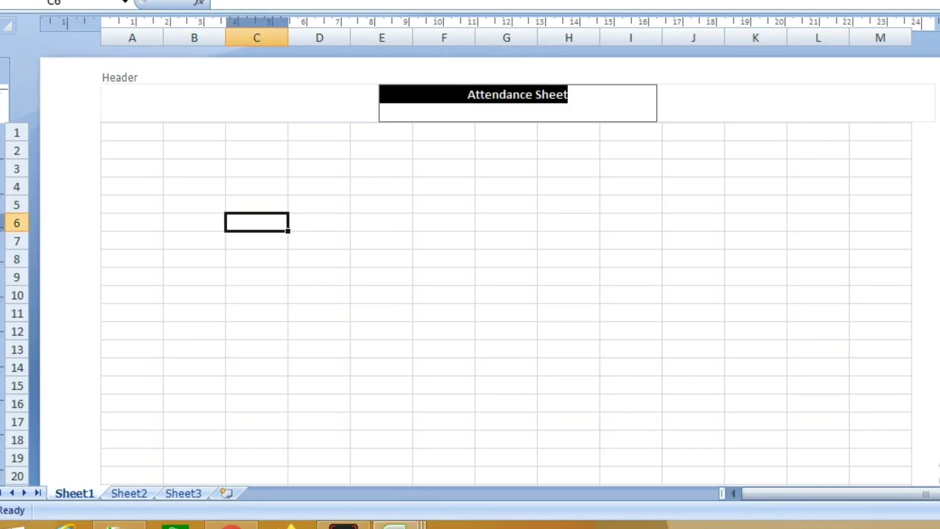
pyautogui.hotkey('ctrl', 'shift', '.')
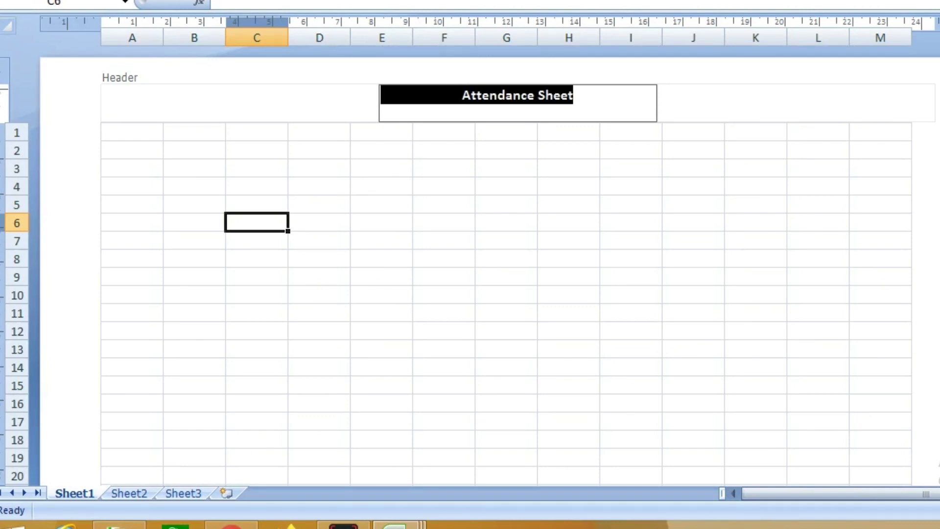
pyautogui.hotkey('ctrl', 'shift', '.')
pyautogui.hotkey('ctrl', 'shift', '.')
pyautogui.hotkey('ctrl', 'shift', '.')
pyautogui.hotkey('ctrl', 'shift', '.')
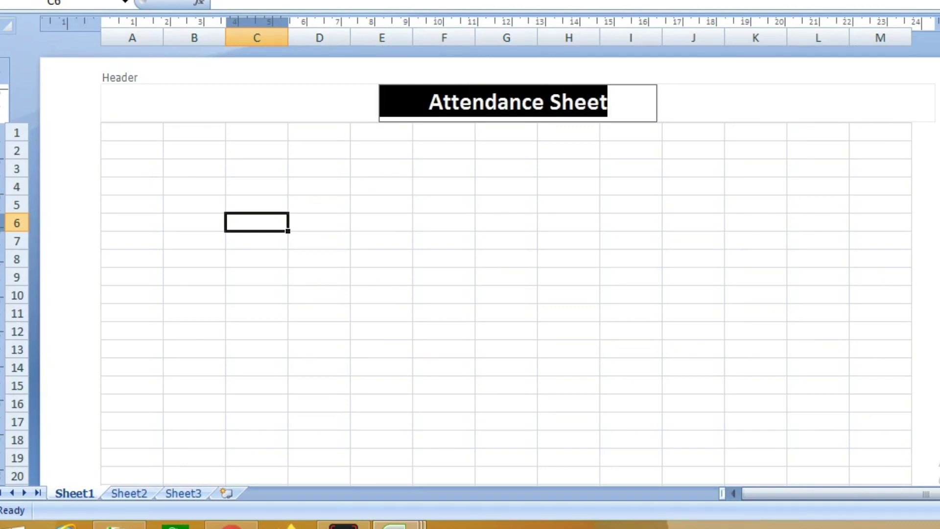
# Widen column A to 3.73 cm.
pyautogui.click(133, 133)
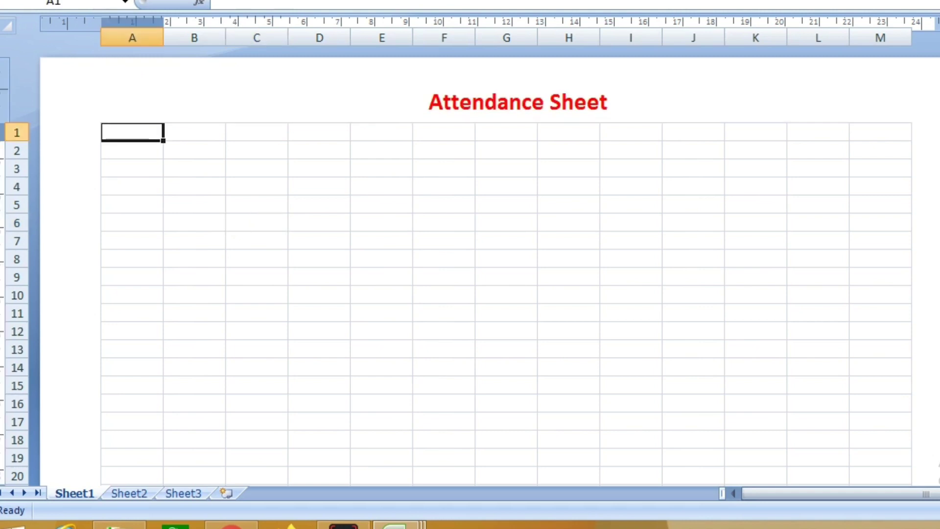
pyautogui.click(194, 37)
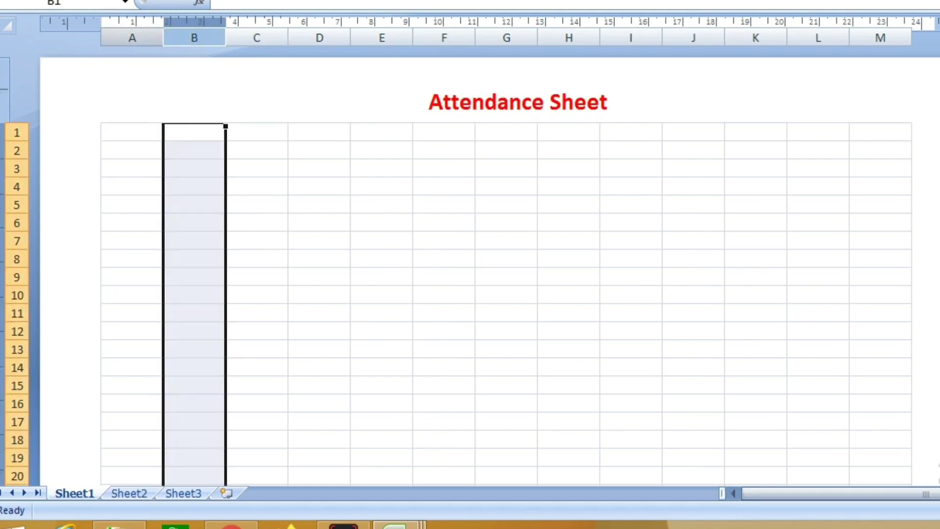
pyautogui.moveTo(163, 37); pyautogui.dragTo(228, 37)
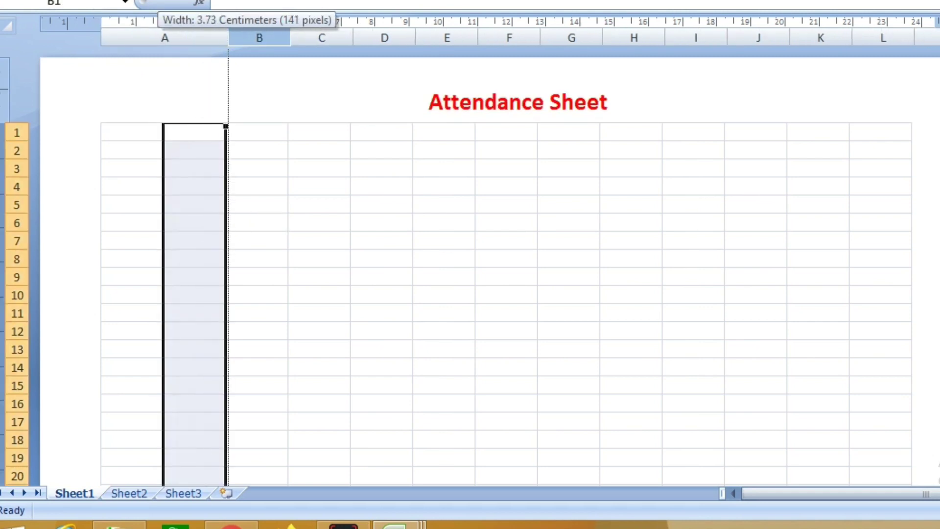
# Label cell A1 with 'DATE:'.
pyautogui.click(165, 132)
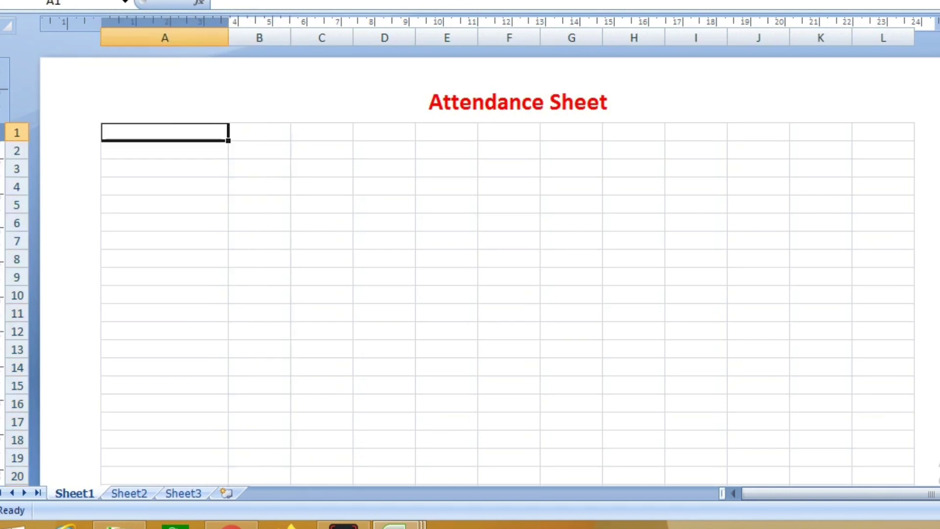
pyautogui.write('dat')
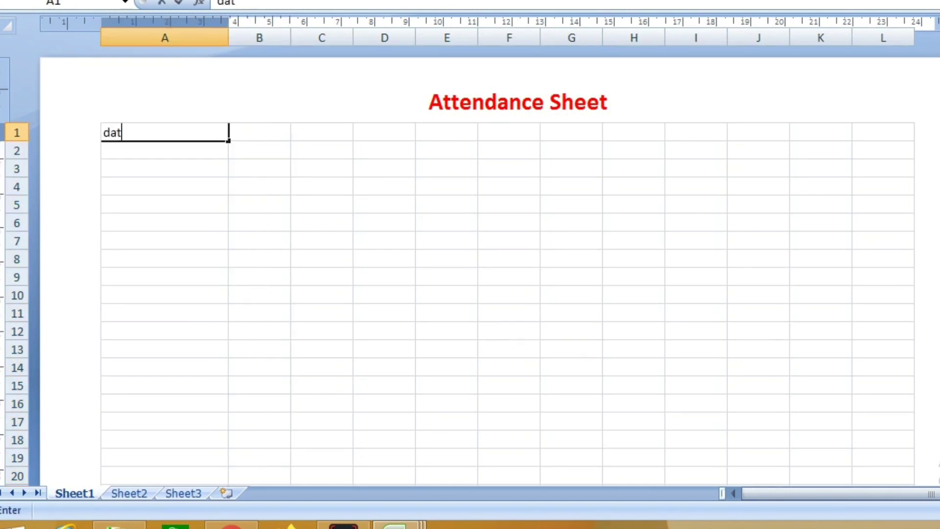
pyautogui.press('BackSpace')
pyautogui.press('BackSpace')
pyautogui.press('BackSpace')
pyautogui.write('DA')
pyautogui.write('TE:')
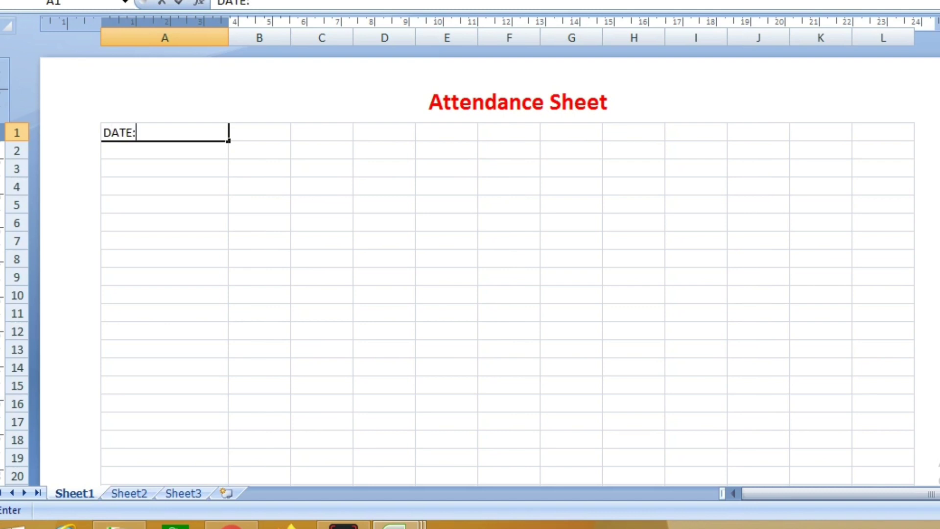
pyautogui.press('Return')
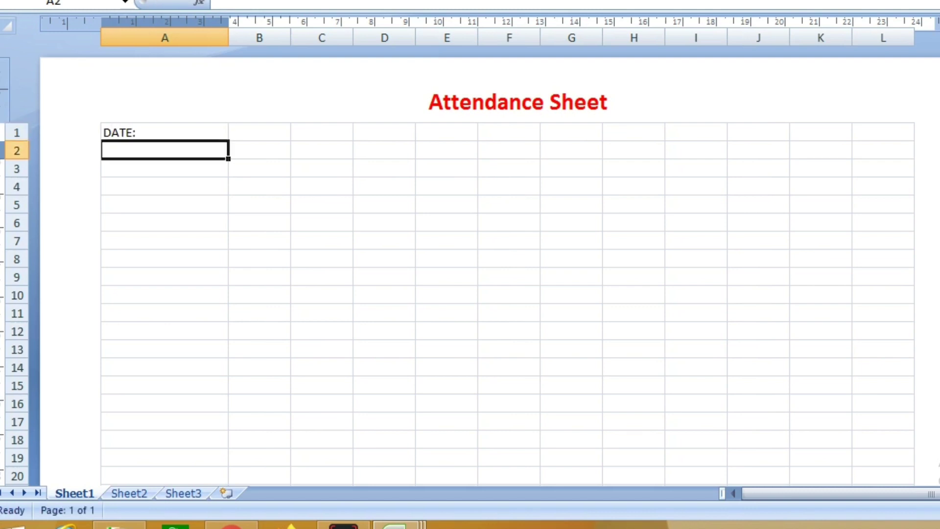
# Enter 1/3/2022 in B1 and fill daily dates across row 1 to column AF (31-03-2022).
pyautogui.click(259, 133)
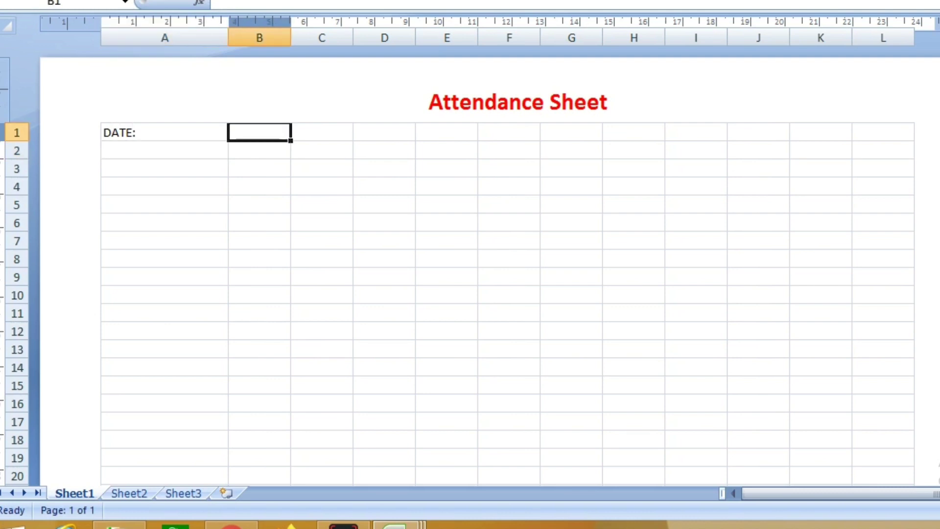
pyautogui.write('1/3')
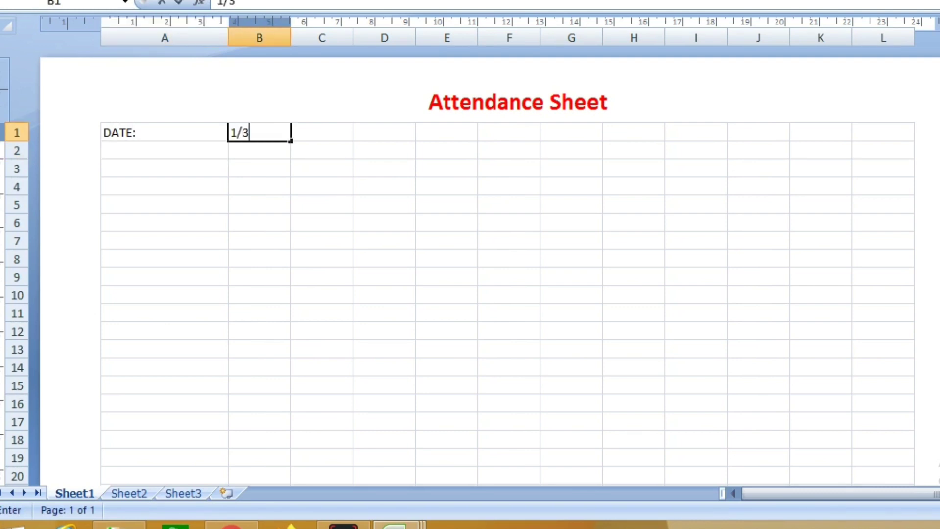
pyautogui.write('/2022')
pyautogui.click(263, 168)
pyautogui.click(263, 132)
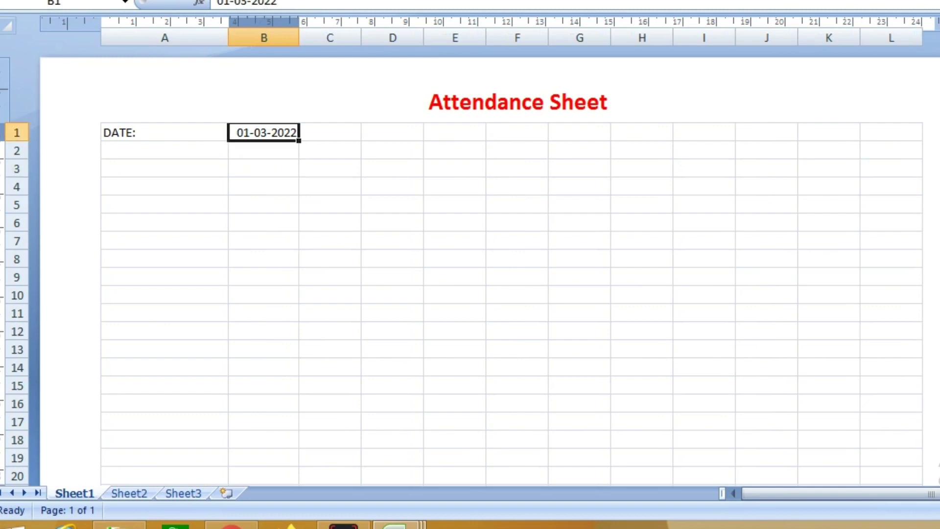
pyautogui.moveTo(299, 141)
pyautogui.mouseDown()
pyautogui.moveTo(935, 140)
pyautogui.moveTo(881, 143)
pyautogui.mouseUp()
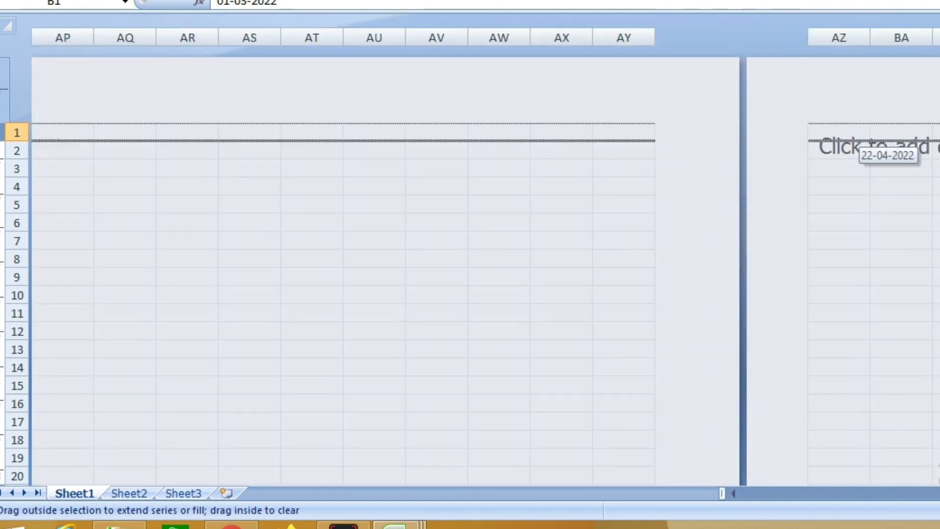
pyautogui.moveTo(881, 143)
pyautogui.mouseDown()
pyautogui.moveTo(33, 143)
pyautogui.moveTo(269, 143)
pyautogui.moveTo(86, 143)
pyautogui.moveTo(192, 143)
pyautogui.moveTo(139, 143)
pyautogui.mouseUp()
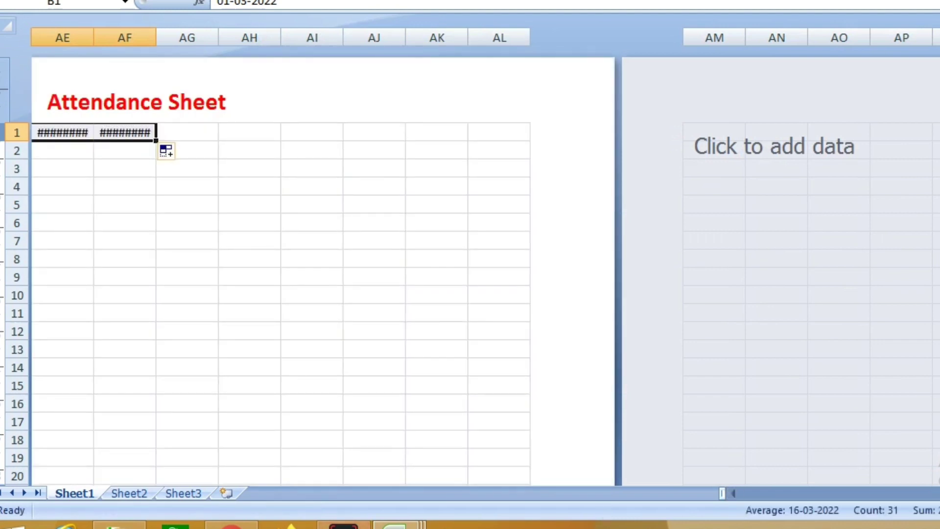
# Apply the 14.3.01 date format to the row 1 dates so they read 1.3.22, 2.3.22.
pyautogui.rightClick(115, 132)
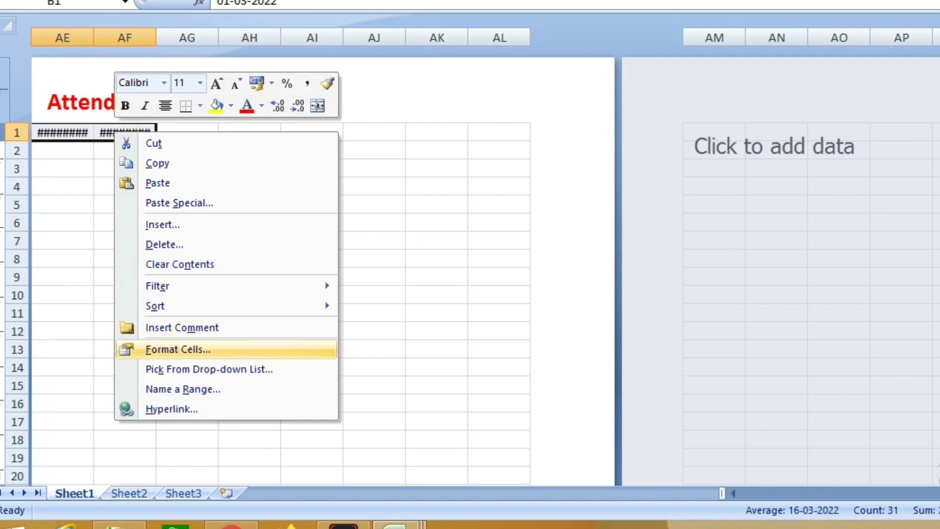
pyautogui.click(177, 349)
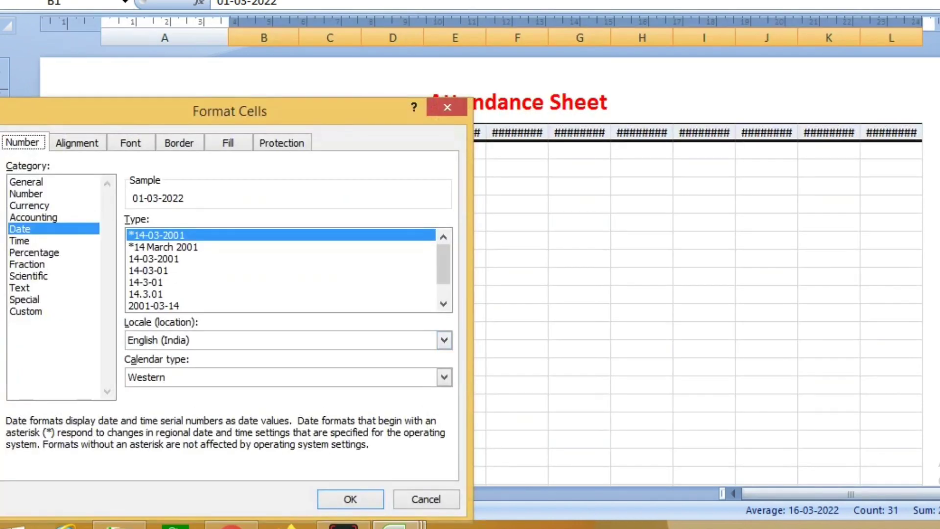
pyautogui.click(146, 294)
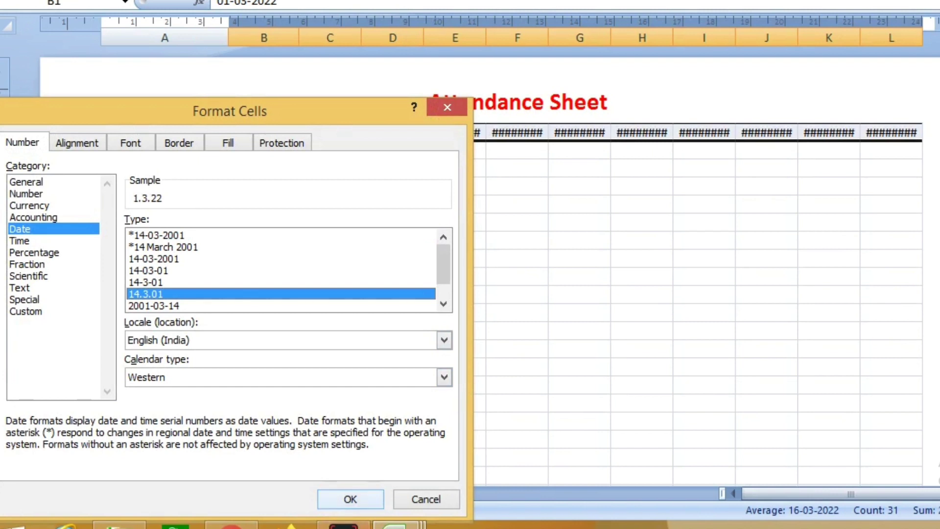
pyautogui.click(350, 498)
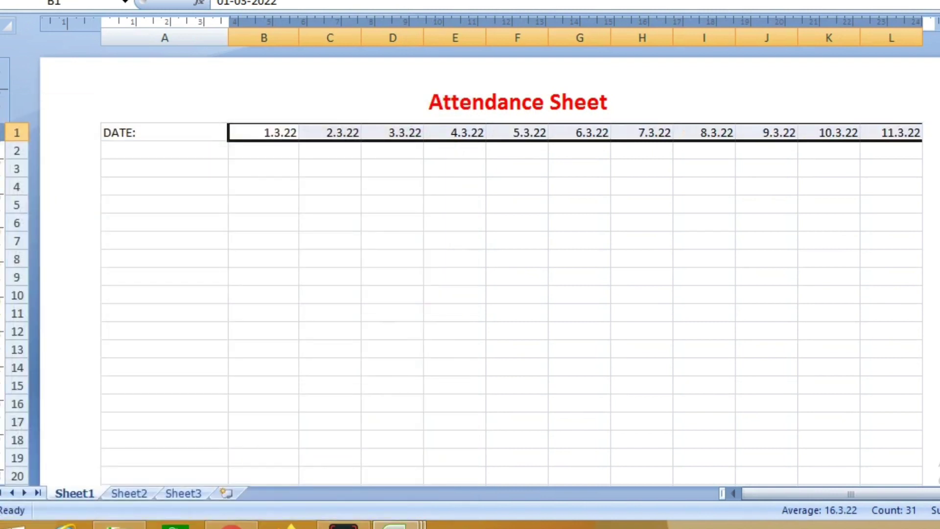
# Enter the student's name in A2, narrow column A, and copy the name down to A19.
pyautogui.click(164, 150)
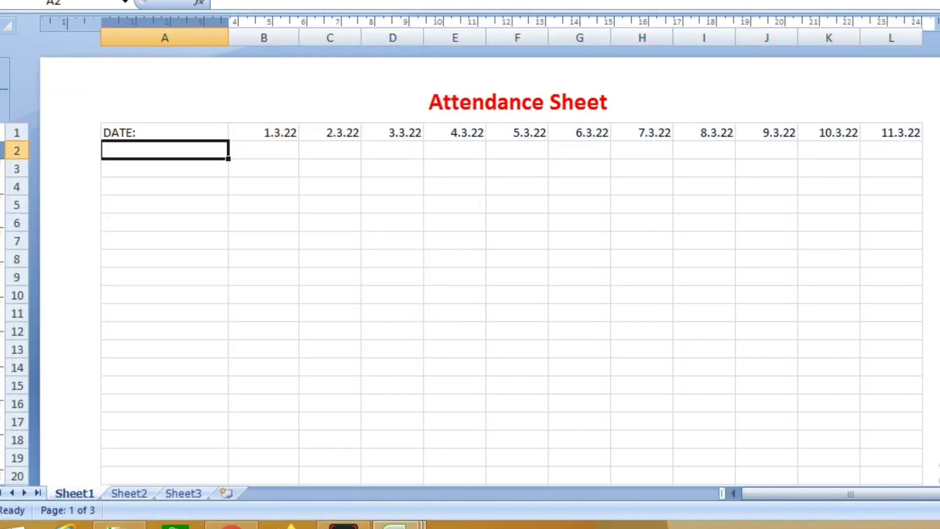
pyautogui.write('PAR')
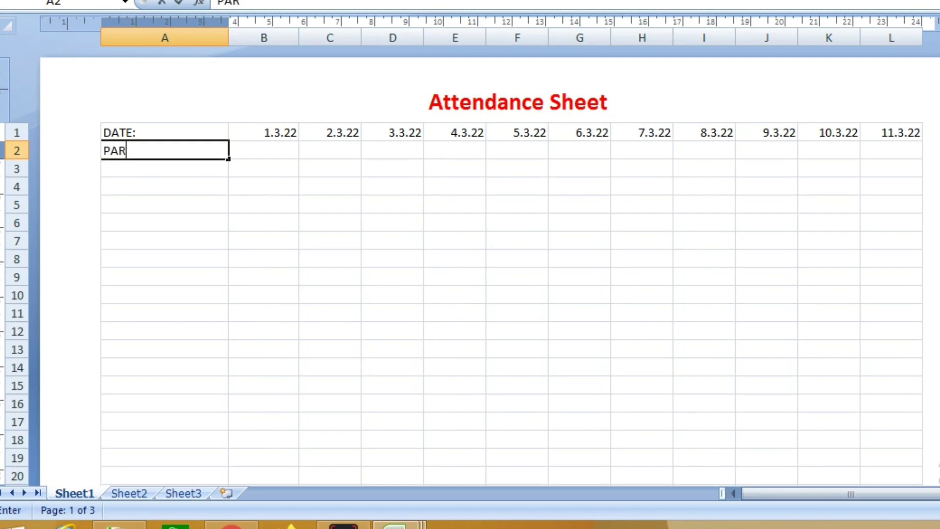
pyautogui.write('VEEN KAUR')
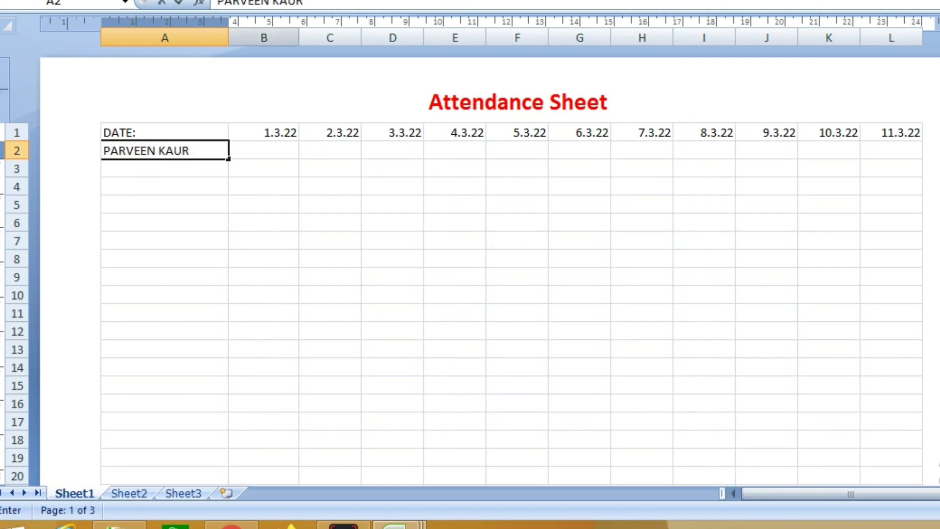
pyautogui.click(164, 38)
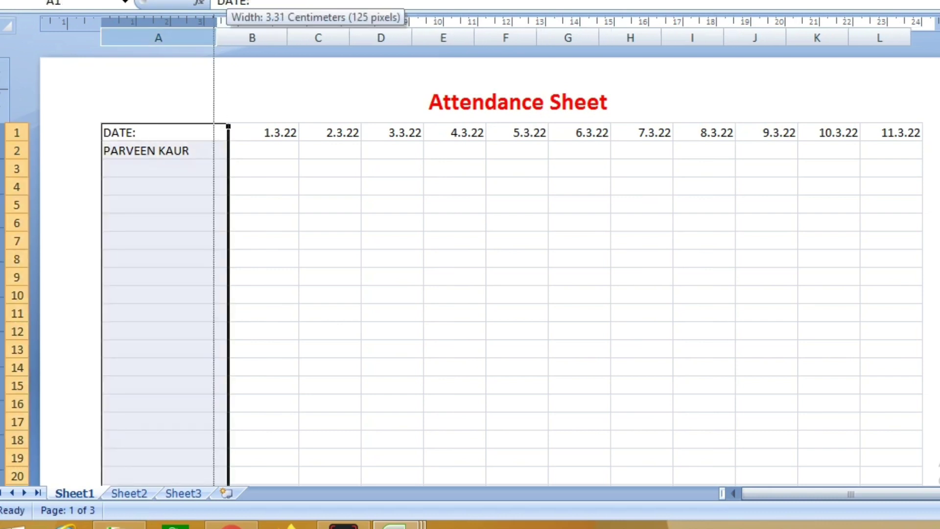
pyautogui.moveTo(227, 37); pyautogui.dragTo(207, 38)
pyautogui.click(146, 151)
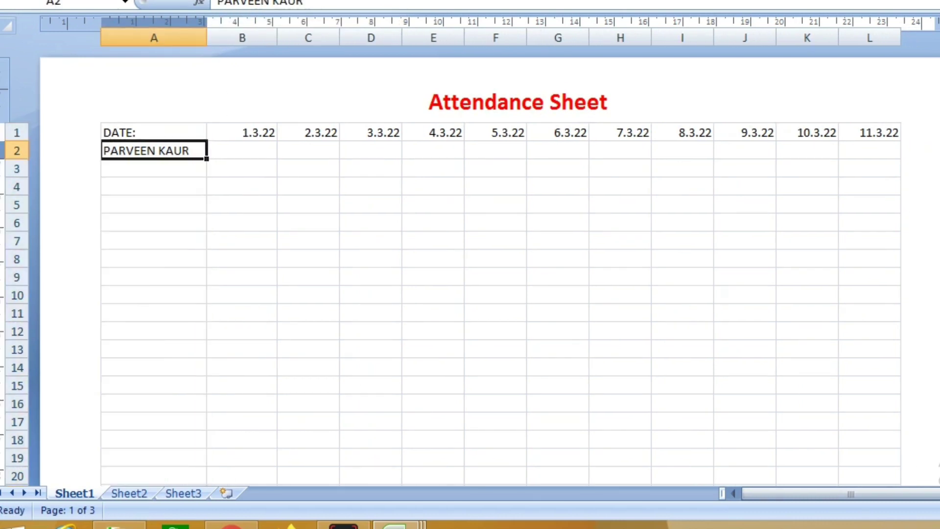
pyautogui.moveTo(206, 158); pyautogui.dragTo(208, 466)
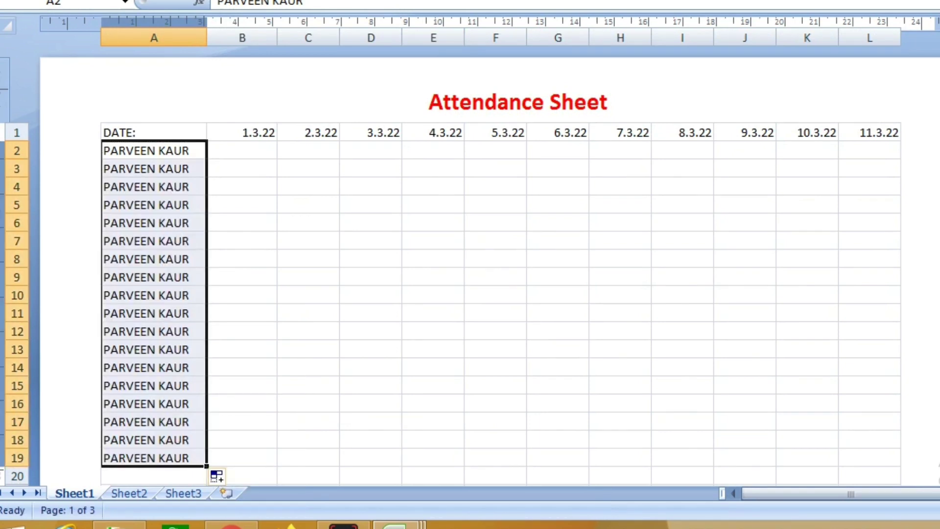
# Enter P in B2, fill it down to B19, and select the row 1 dates.
pyautogui.click(241, 150)
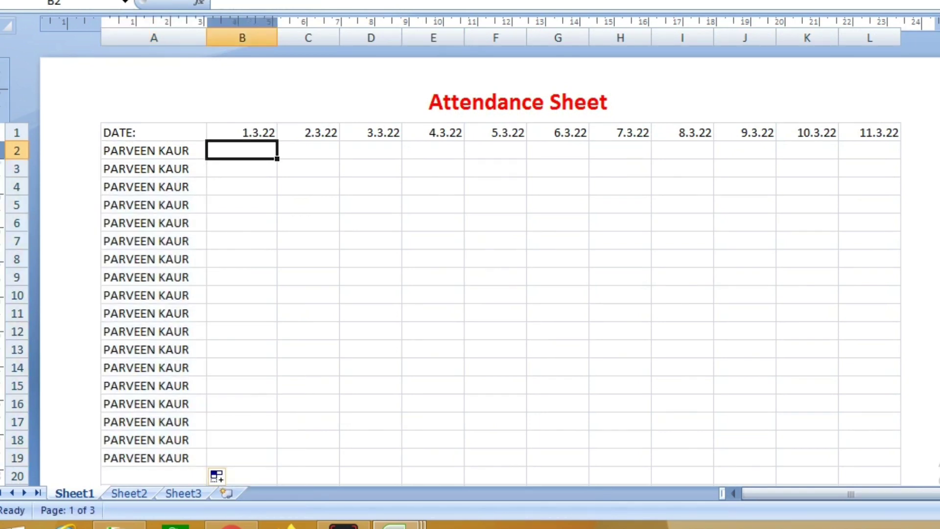
pyautogui.write('P')
pyautogui.click(242, 186)
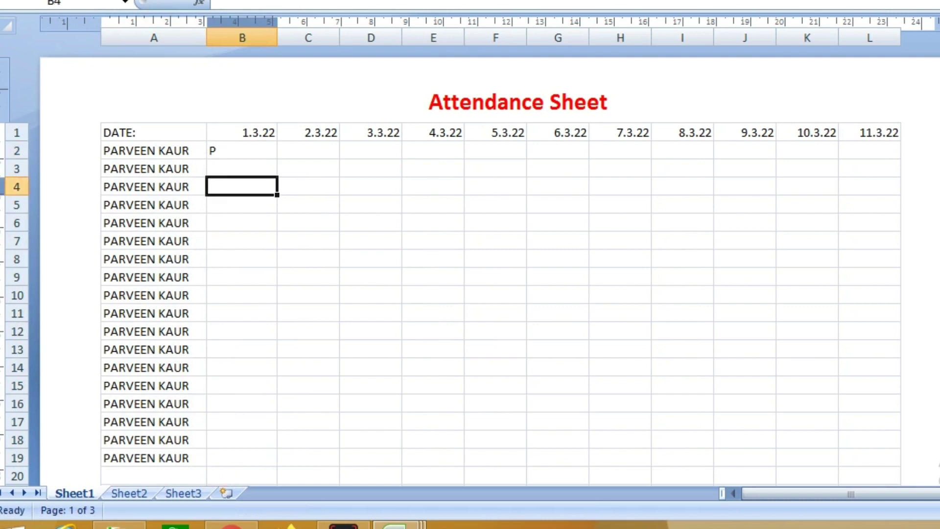
pyautogui.click(242, 150)
pyautogui.moveTo(277, 158); pyautogui.dragTo(277, 466)
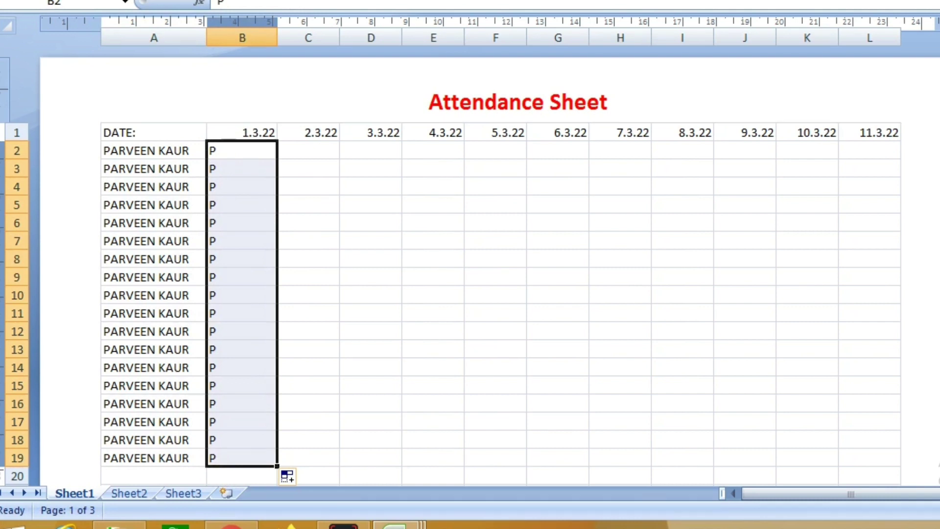
pyautogui.moveTo(242, 133)
pyautogui.mouseDown()
pyautogui.moveTo(937, 132)
pyautogui.moveTo(938, 150)
pyautogui.moveTo(937, 132)
pyautogui.mouseUp()
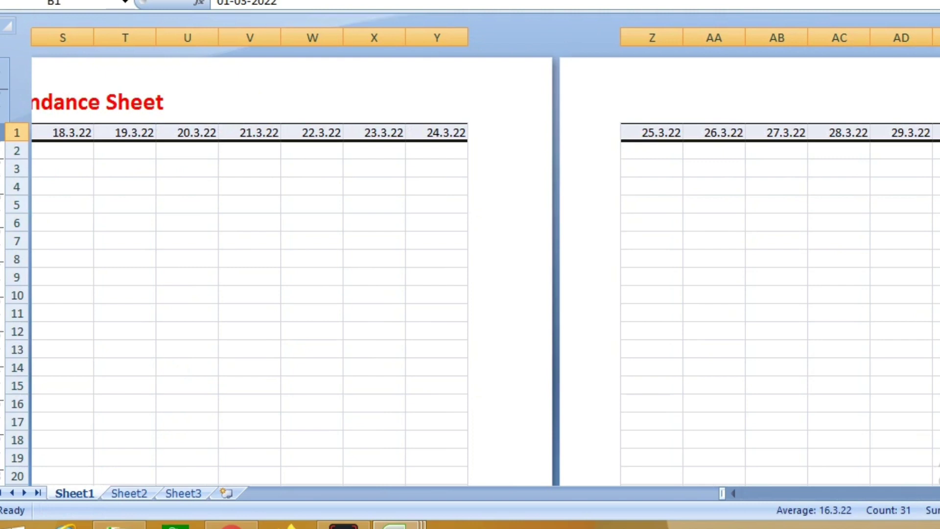
# Fill the P entries from B2:B19 right across every date column past 28.3.22.
pyautogui.hotkey('ctrl', 'BackSpace')
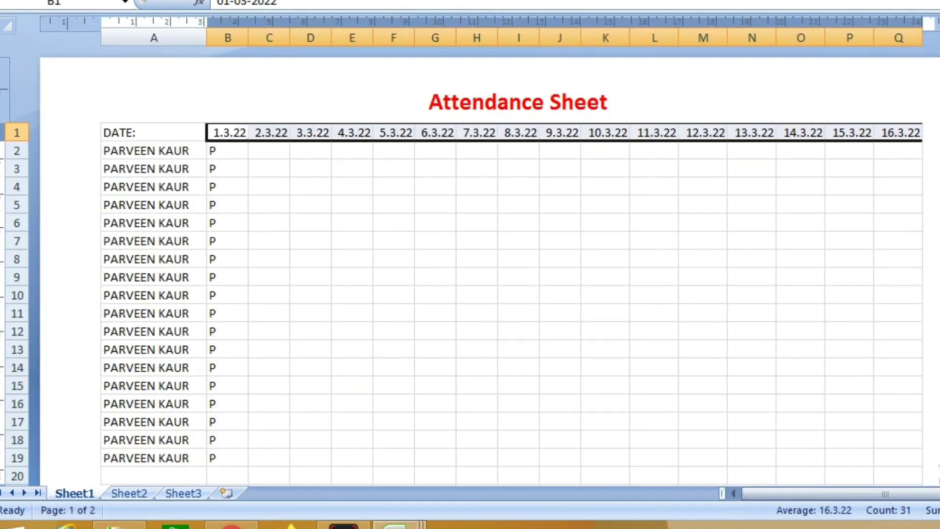
pyautogui.moveTo(227, 151)
pyautogui.mouseDown()
pyautogui.moveTo(228, 457)
pyautogui.moveTo(355, 468)
pyautogui.moveTo(938, 467)
pyautogui.moveTo(801, 469)
pyautogui.mouseUp()
pyautogui.moveTo(927, 493); pyautogui.dragTo(885, 494)
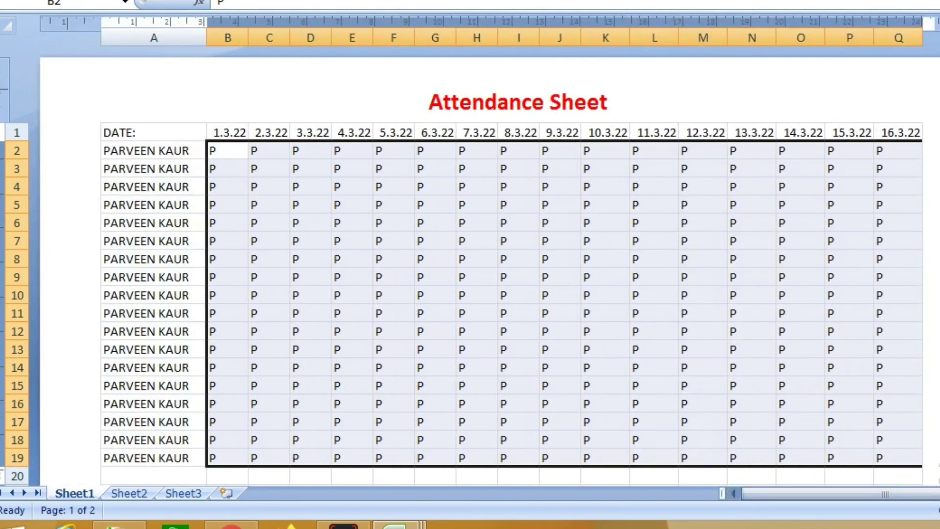
# Merge and centre G2:G19 under 6.3.22, keeping only the top-left P.
pyautogui.moveTo(434, 150); pyautogui.dragTo(435, 457)
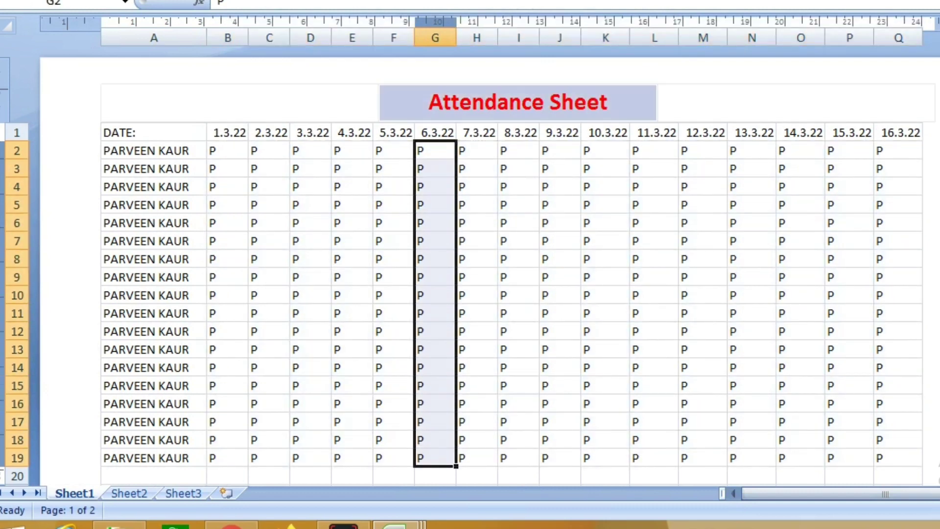
pyautogui.hotkey('alt', 'h')
pyautogui.press('m')
pyautogui.press('c')
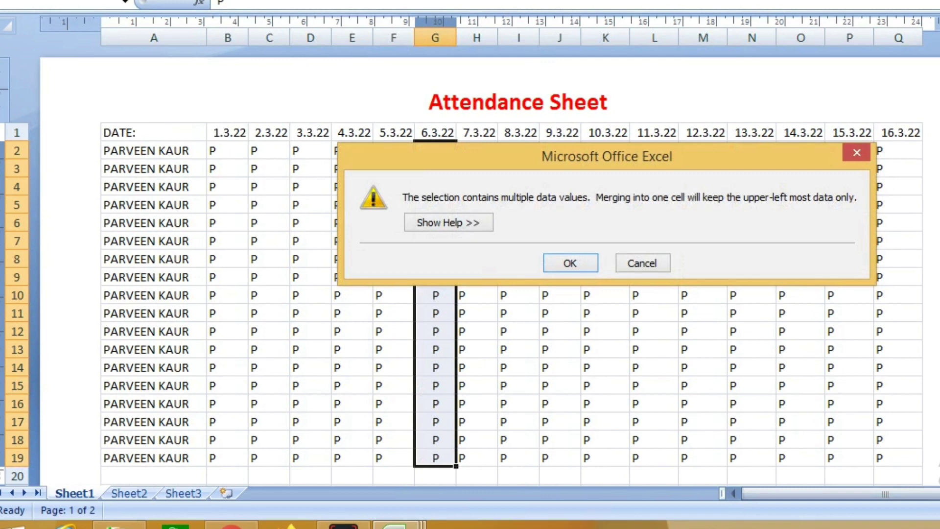
pyautogui.press('Return')
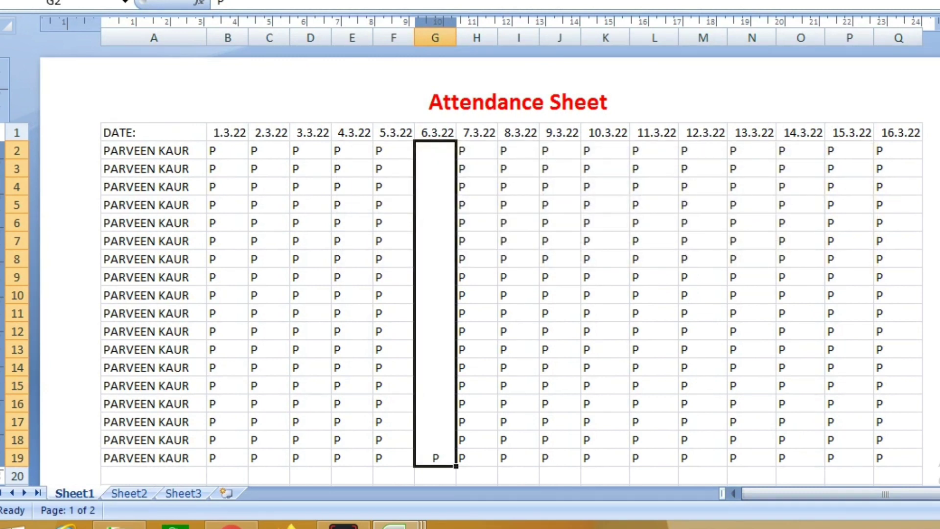
pyautogui.press('F2')
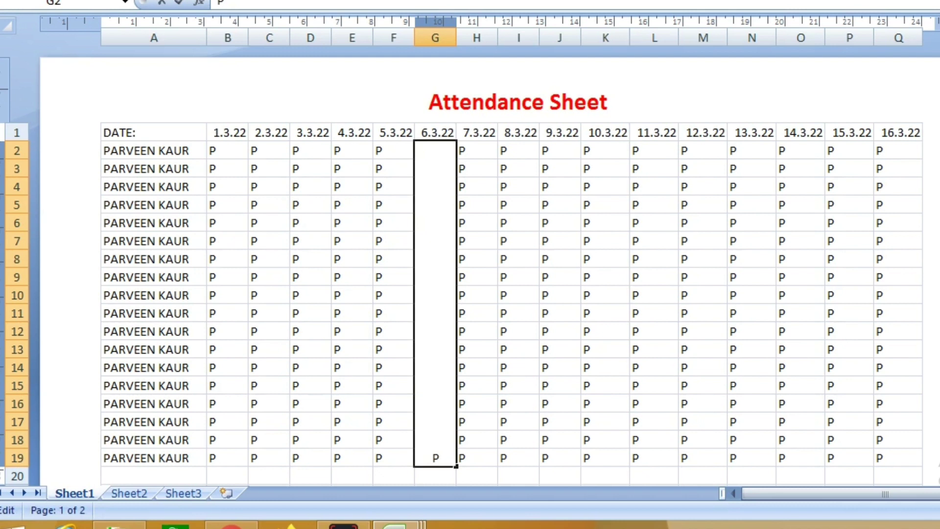
pyautogui.press('Escape')
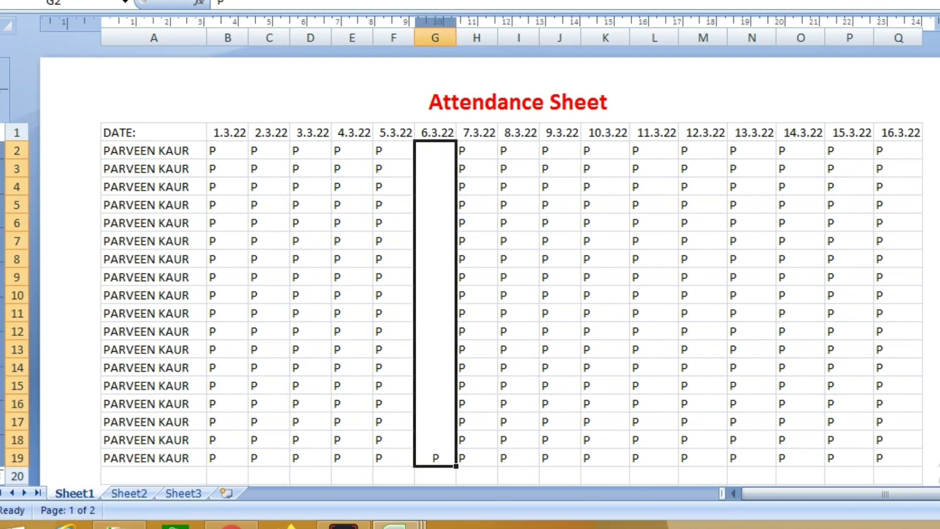
# Replace the P in the merged 6.3.22 cell with SUNDAY.
pyautogui.press('F2')
pyautogui.press('BackSpace')
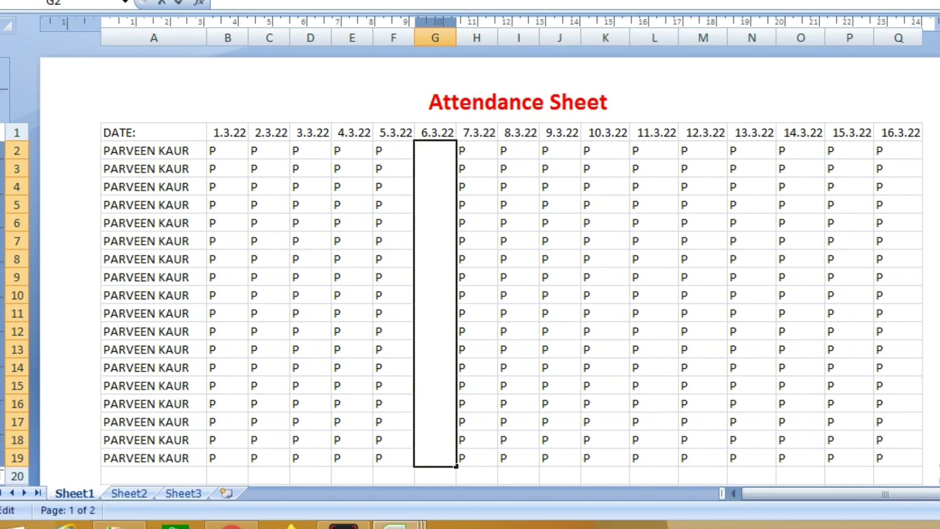
pyautogui.write('SUN')
pyautogui.write('DAY')
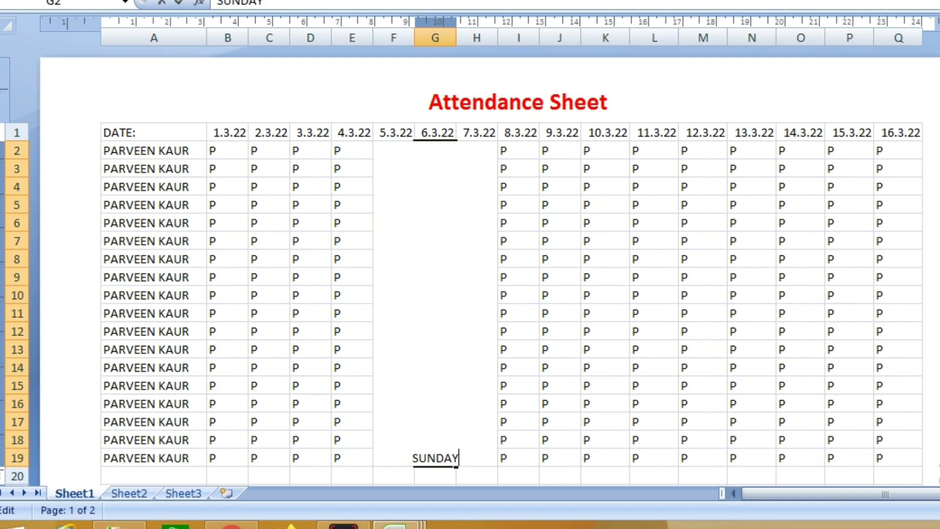
pyautogui.click(560, 402)
pyautogui.click(435, 304)
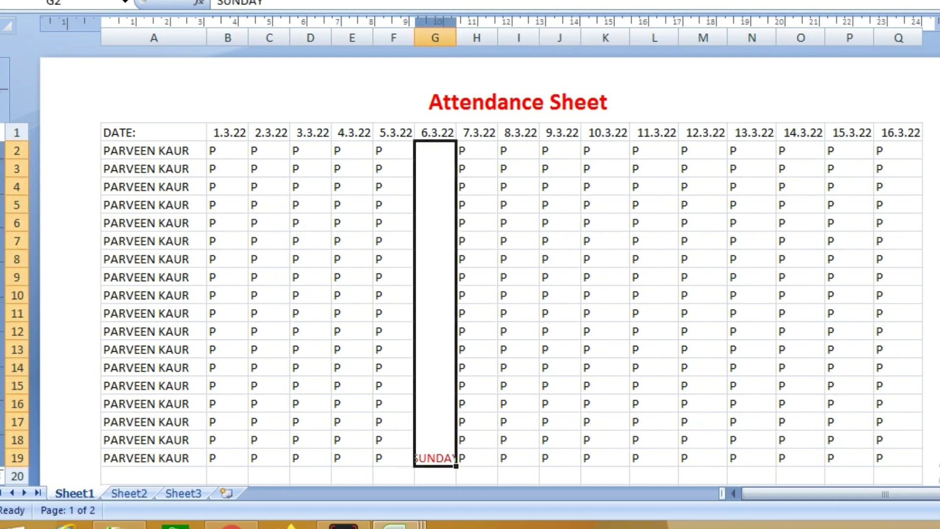
# Make SUNDAY vertical, bold and three sizes larger, then copy the block.
pyautogui.click(394, 2)
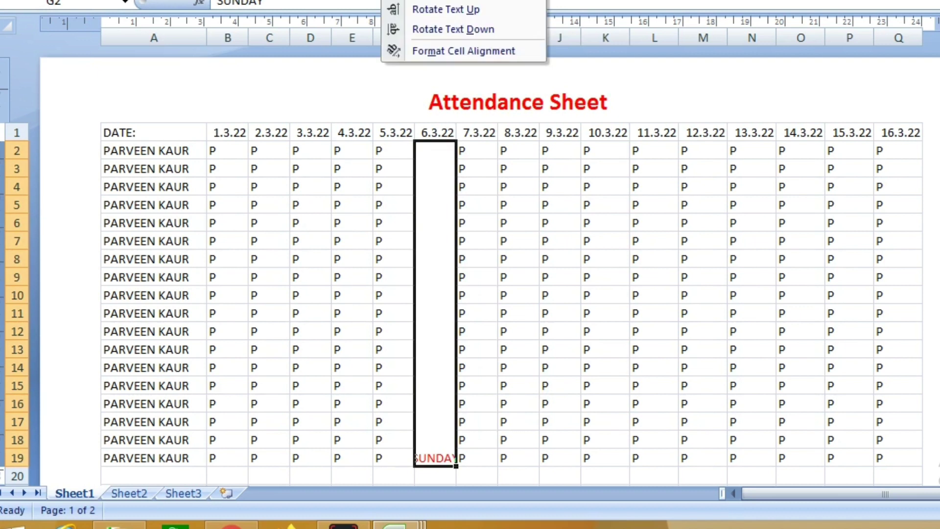
pyautogui.press('v')
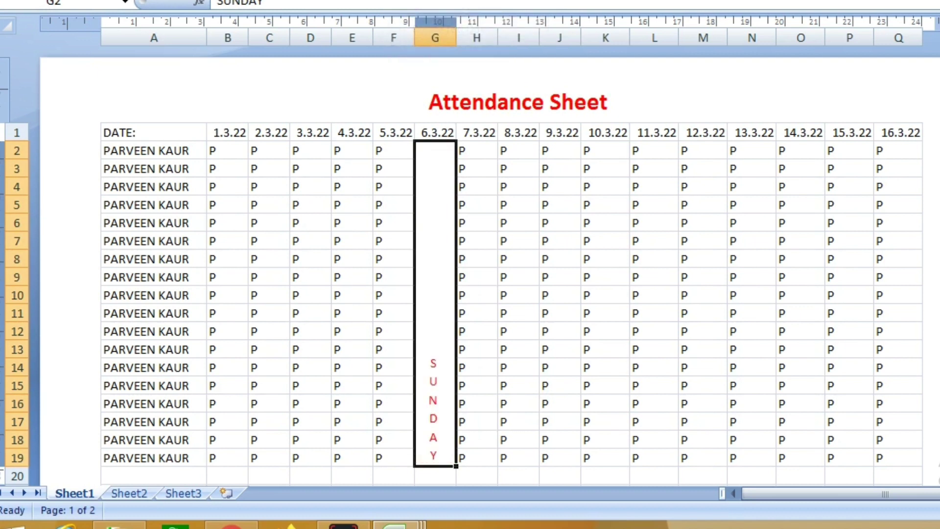
pyautogui.hotkey('ctrl', 'b')
pyautogui.hotkey('ctrl', 'shift', '.')
pyautogui.hotkey('ctrl', 'shift', '.')
pyautogui.hotkey('ctrl', 'shift', '.')
pyautogui.hotkey('ctrl', 'shift', '.')
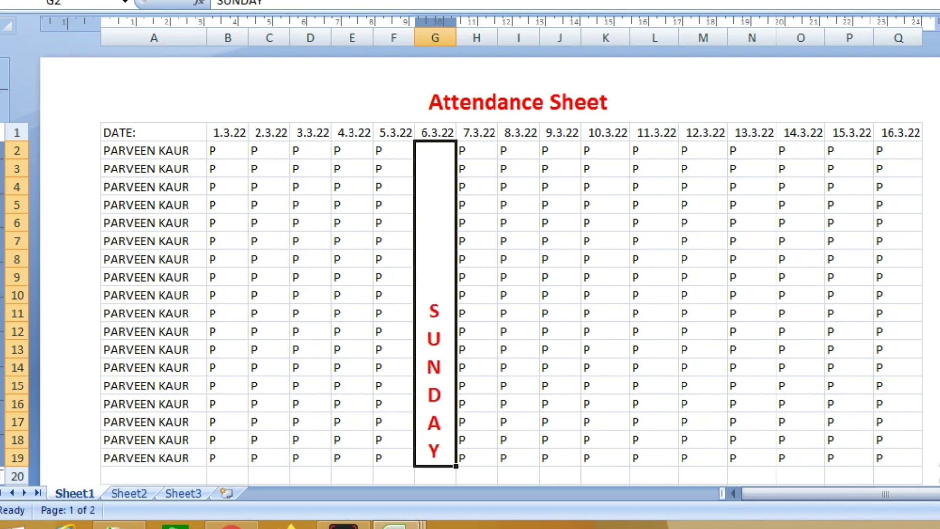
pyautogui.hotkey('ctrl', 'shift', '.')
pyautogui.hotkey('ctrl', 'shift', '.')
pyautogui.hotkey('ctrl', 'shift', '.')
pyautogui.hotkey('ctrl', 'shift', '.')
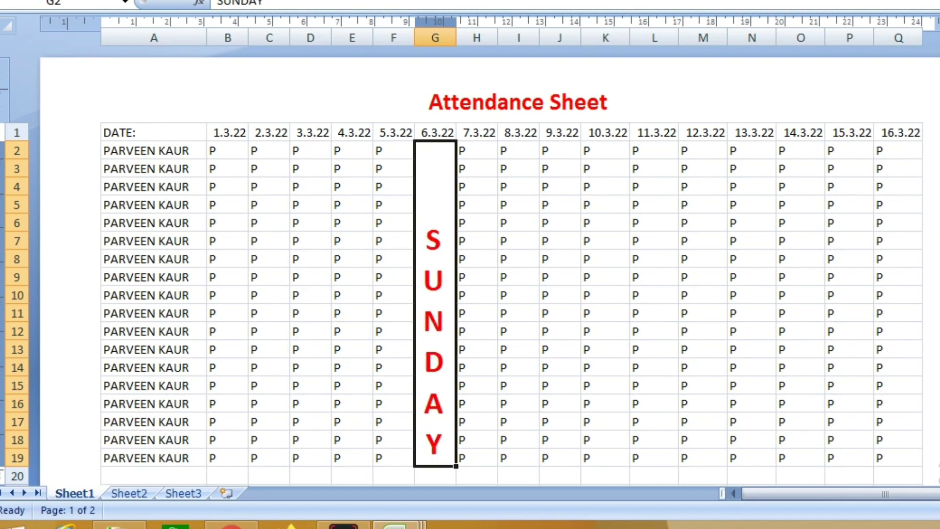
pyautogui.hotkey('ctrl', 'shift', '.')
pyautogui.hotkey('ctrl', 'shift', '.')
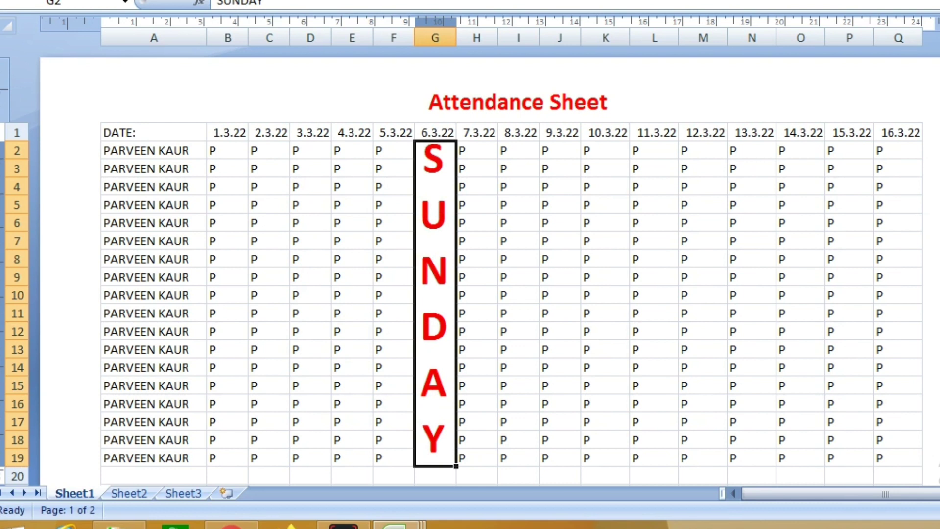
pyautogui.hotkey('ctrl', 'c')
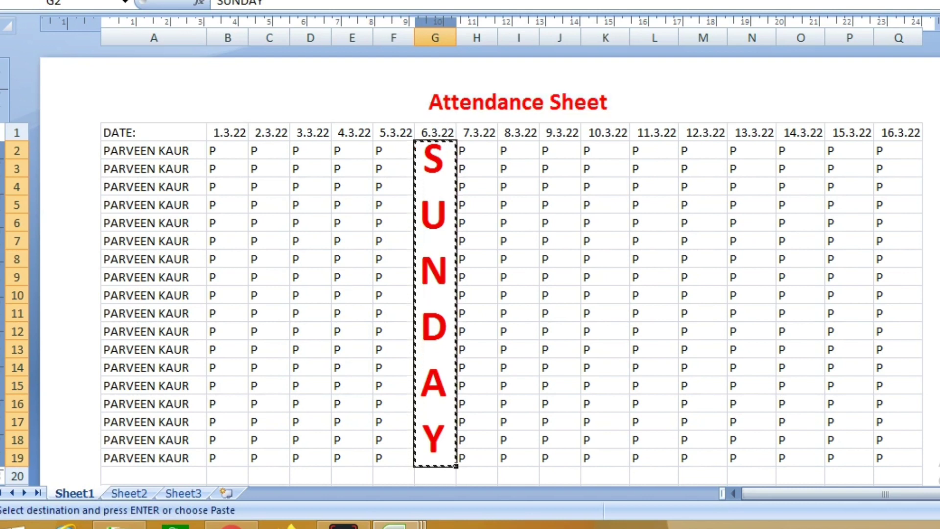
# Paste the SUNDAY block into columns N (13.3.22), U (20.3.22) and AB.
pyautogui.click(751, 150)
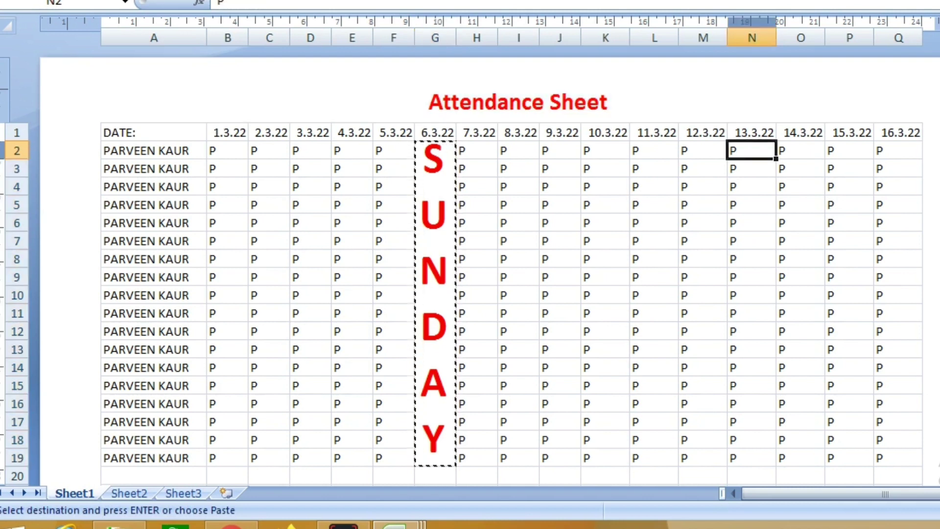
pyautogui.hotkey('ctrl', 'v')
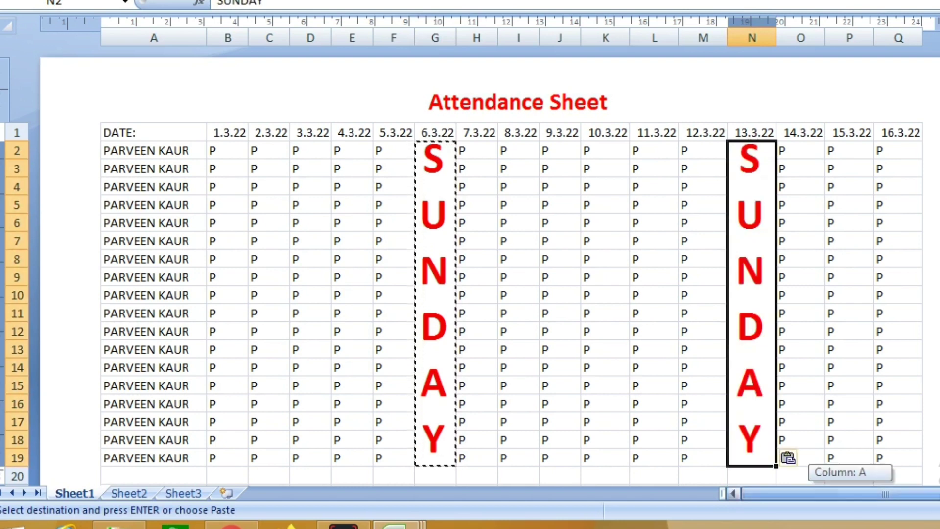
pyautogui.moveTo(833, 493); pyautogui.dragTo(887, 494)
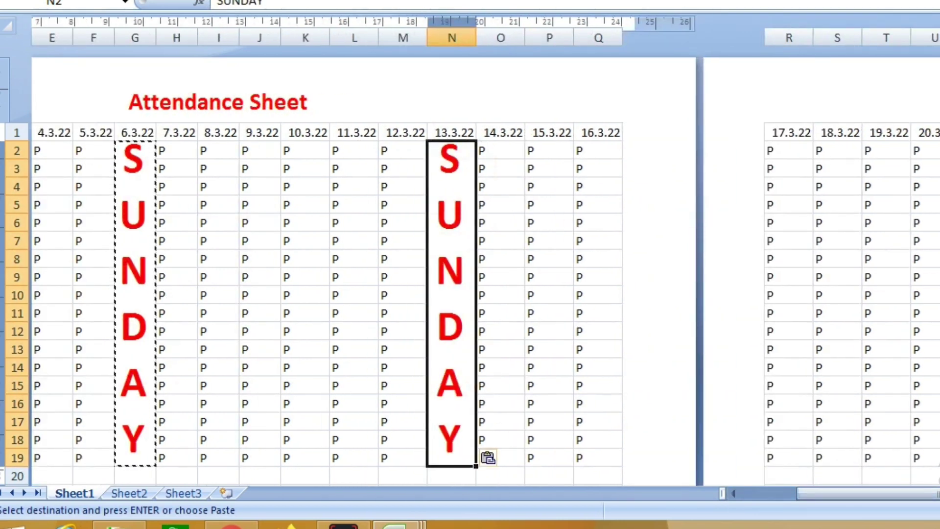
pyautogui.click(925, 150)
pyautogui.hotkey('ctrl', 'v')
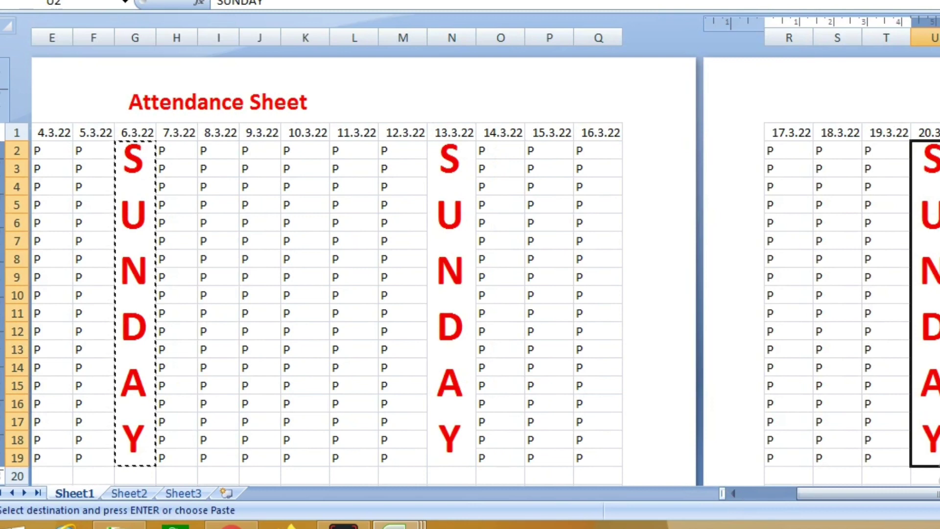
pyautogui.moveTo(842, 493); pyautogui.dragTo(937, 494)
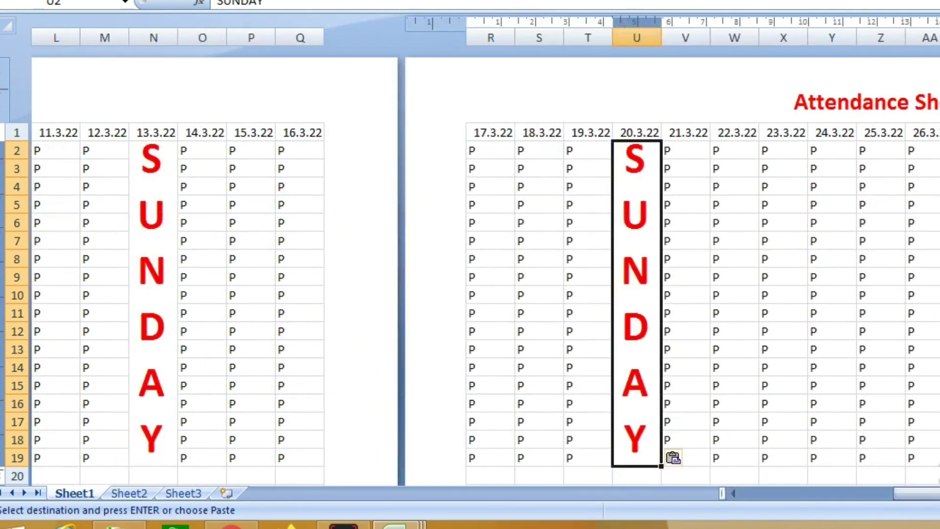
pyautogui.click(937, 150)
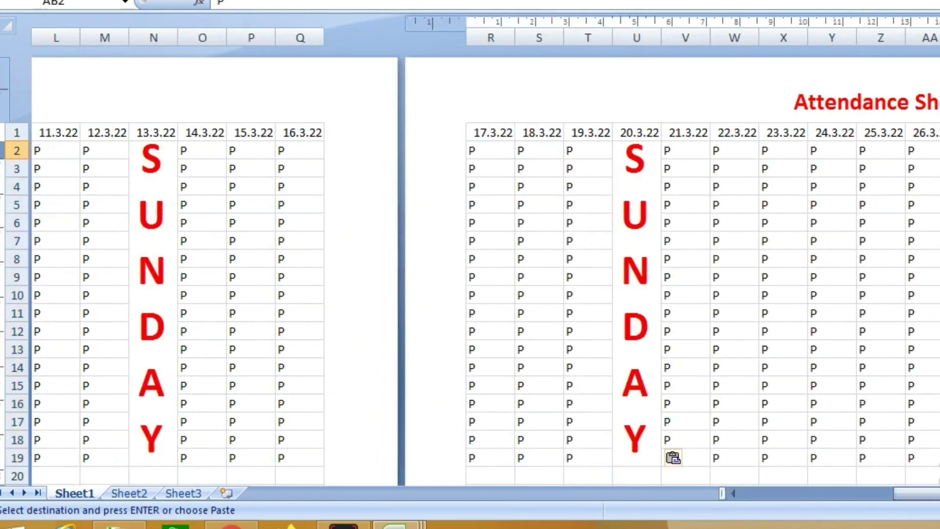
pyautogui.hotkey('ctrl', 'v')
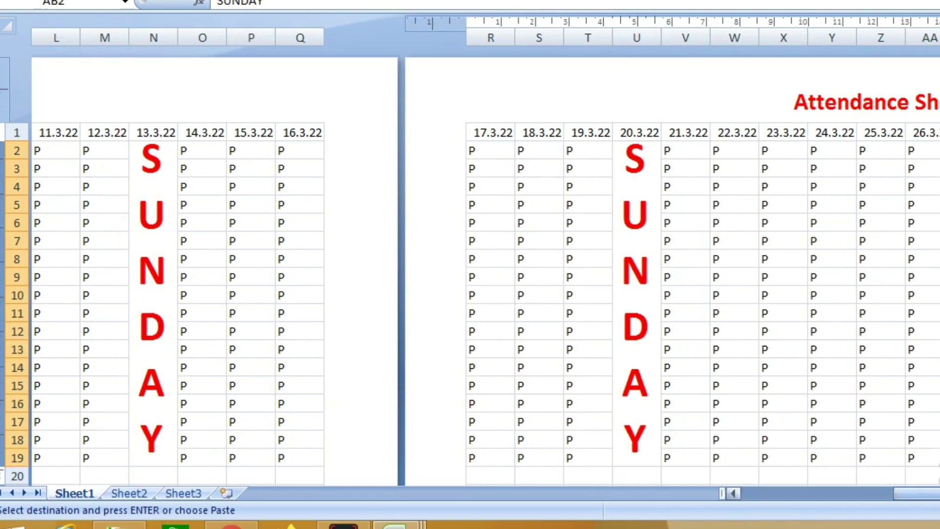
pyautogui.moveTo(918, 494); pyautogui.dragTo(808, 493)
# Mark cells D8, I8, J14 and K6 absent by entering A.
pyautogui.click(310, 258)
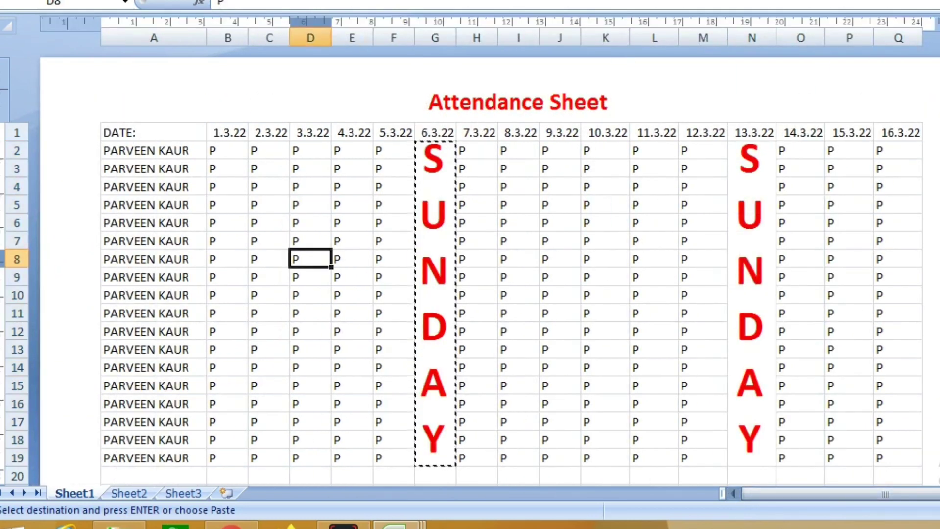
pyautogui.write('A')
pyautogui.click(519, 258)
pyautogui.write('A')
pyautogui.moveTo(559, 367); pyautogui.dragTo(559, 349)
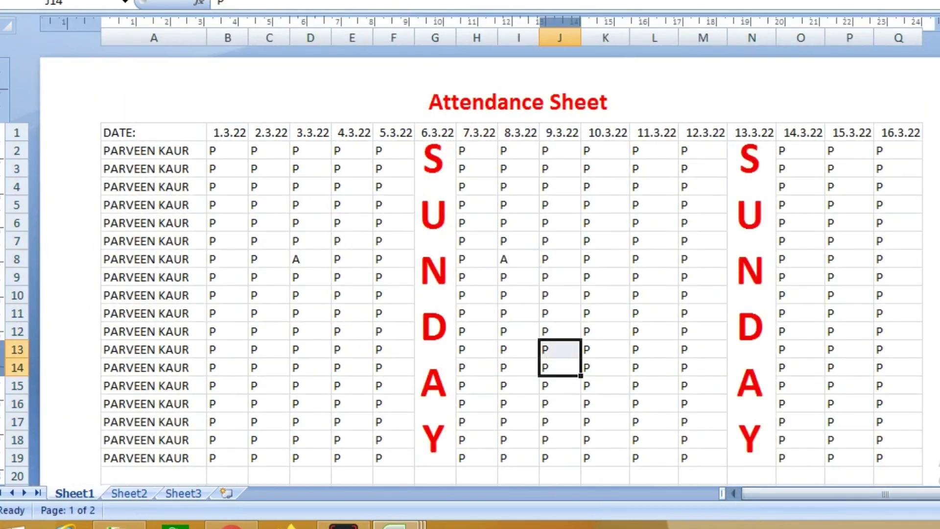
pyautogui.write('A')
pyautogui.click(605, 223)
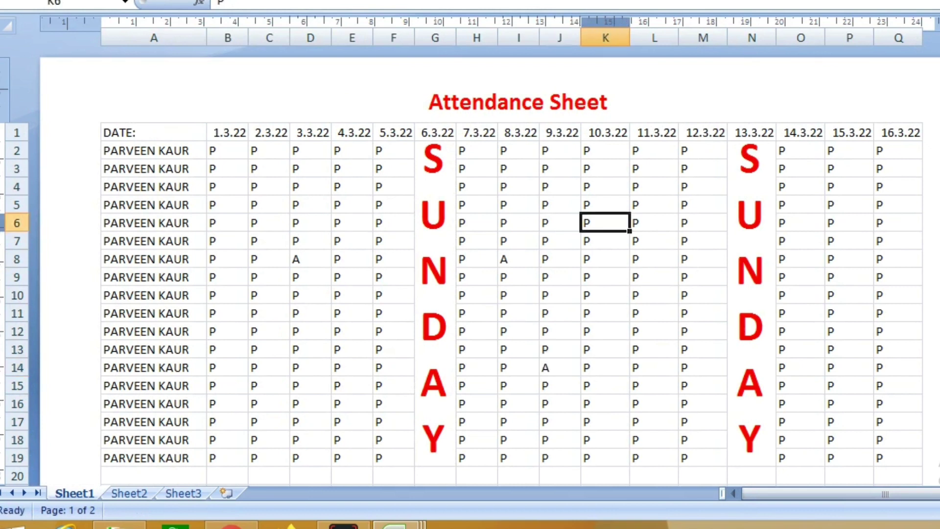
pyautogui.write('A')
# Mark cells D17, M16, P7 and P16 absent by entering A.
pyautogui.click(310, 421)
pyautogui.write('A')
pyautogui.click(703, 402)
pyautogui.write('A')
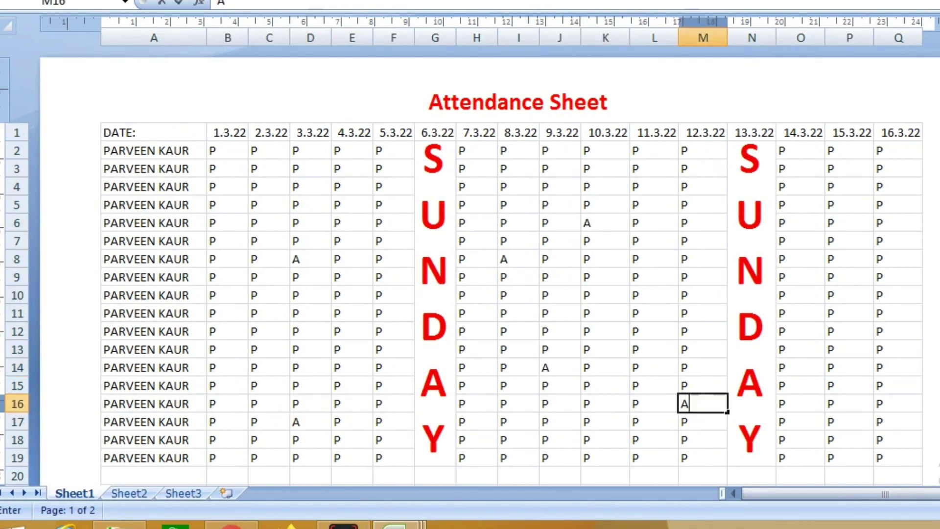
pyautogui.click(849, 241)
pyautogui.write('A')
pyautogui.click(849, 403)
pyautogui.write('A')
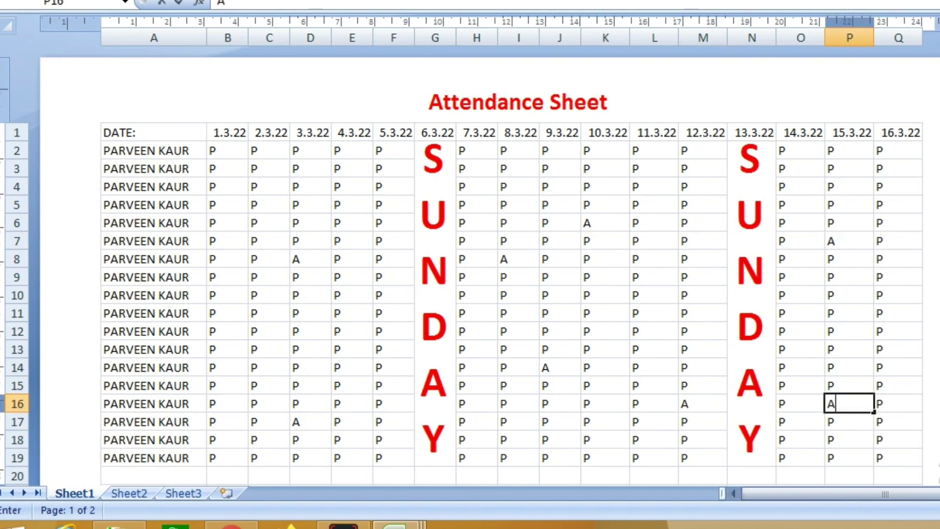
pyautogui.moveTo(227, 151)
pyautogui.mouseDown()
pyautogui.moveTo(269, 168)
pyautogui.moveTo(394, 168)
pyautogui.moveTo(393, 457)
pyautogui.mouseUp()
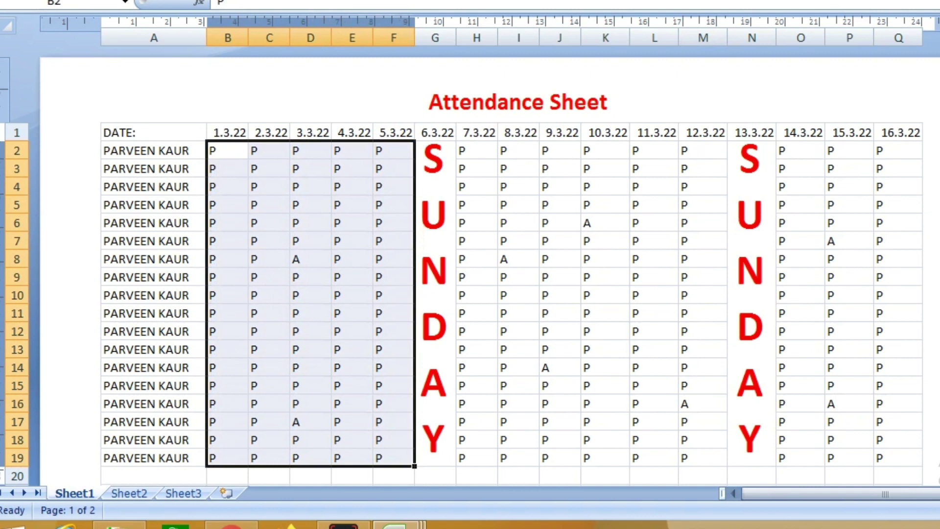
# Highlight cells equal to A in B2:F19, H2:M19 and O2:Q19 with Light Red Fill and dark red text.
pyautogui.moveTo(476, 151); pyautogui.dragTo(560, 168)
pyautogui.moveTo(654, 168)
pyautogui.mouseDown()
pyautogui.moveTo(703, 259)
pyautogui.moveTo(702, 457)
pyautogui.mouseUp()
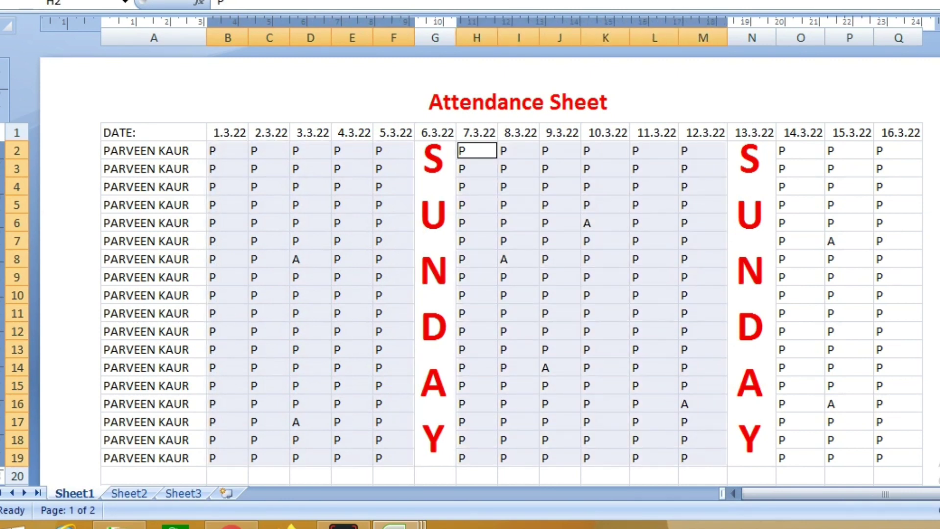
pyautogui.moveTo(801, 150)
pyautogui.mouseDown()
pyautogui.moveTo(850, 150)
pyautogui.moveTo(899, 241)
pyautogui.moveTo(898, 475)
pyautogui.moveTo(898, 458)
pyautogui.mouseUp()
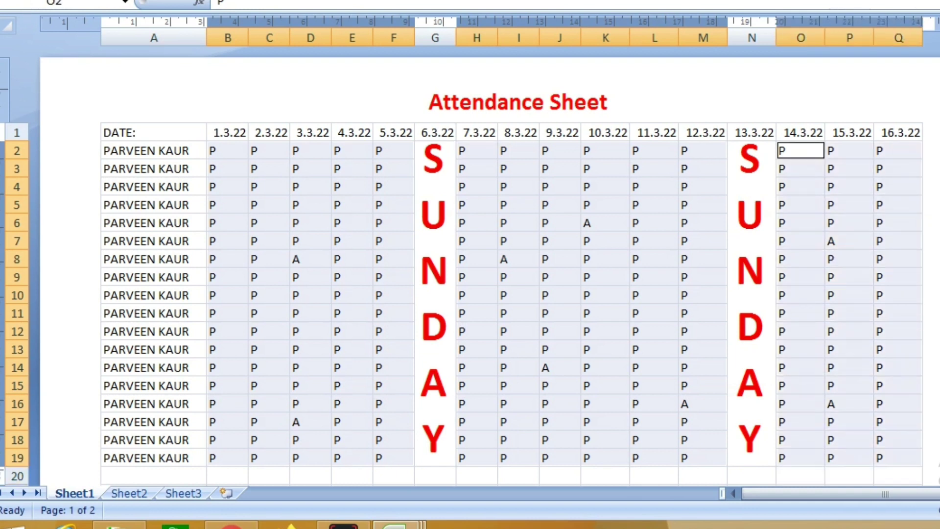
pyautogui.click(695, 1)
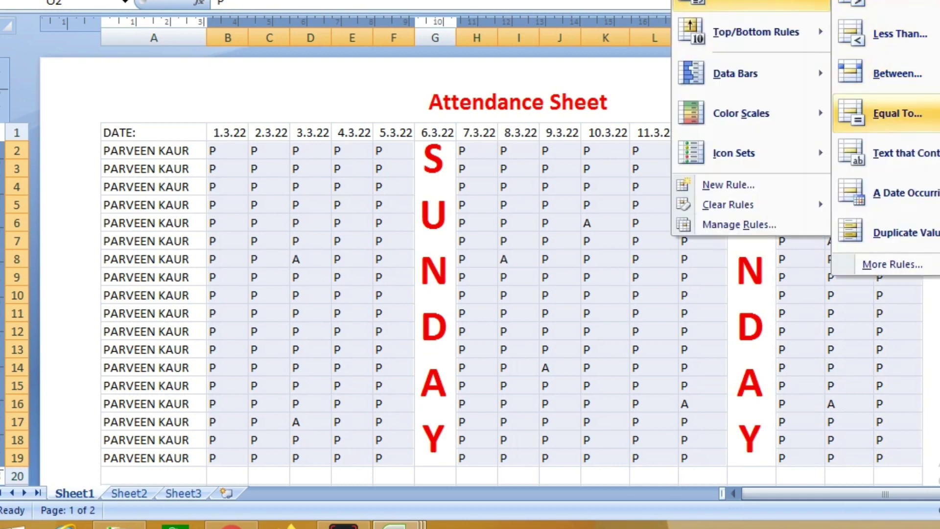
pyautogui.click(897, 114)
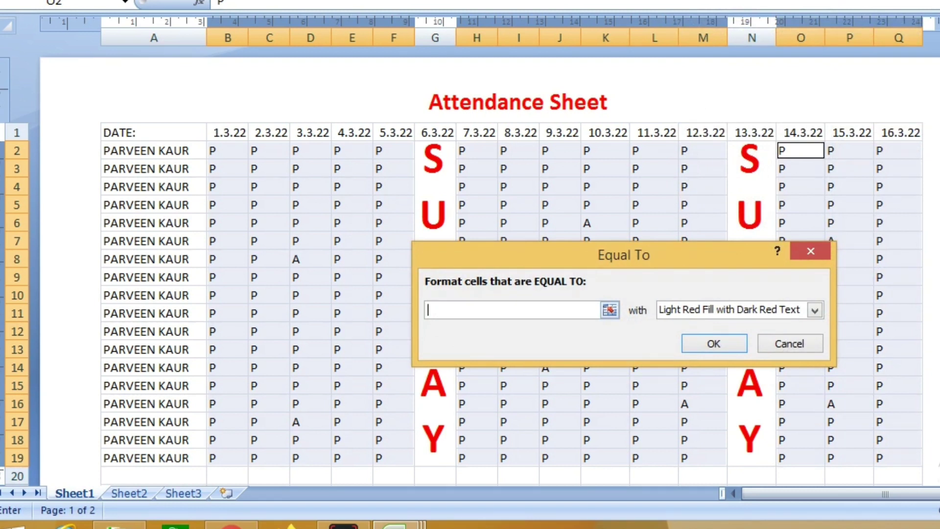
pyautogui.write('A')
pyautogui.click(714, 343)
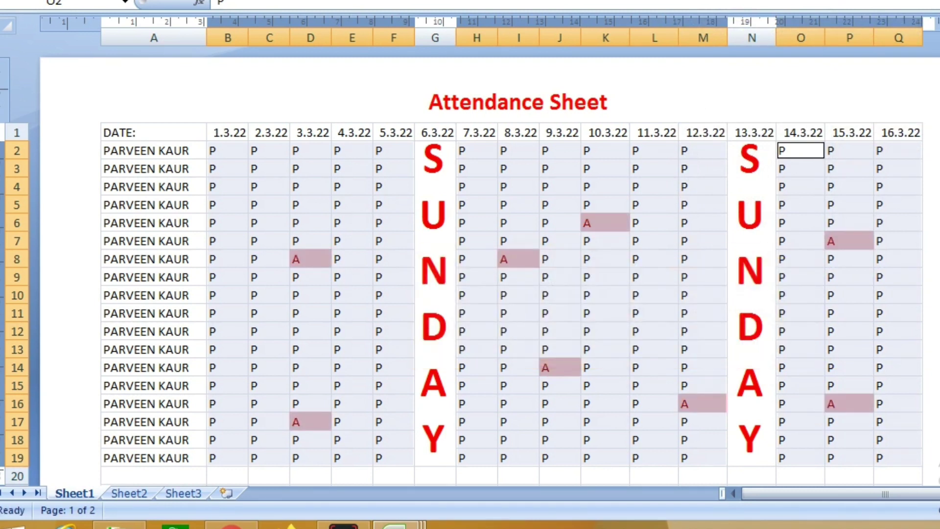
pyautogui.moveTo(147, 133); pyautogui.dragTo(898, 458)
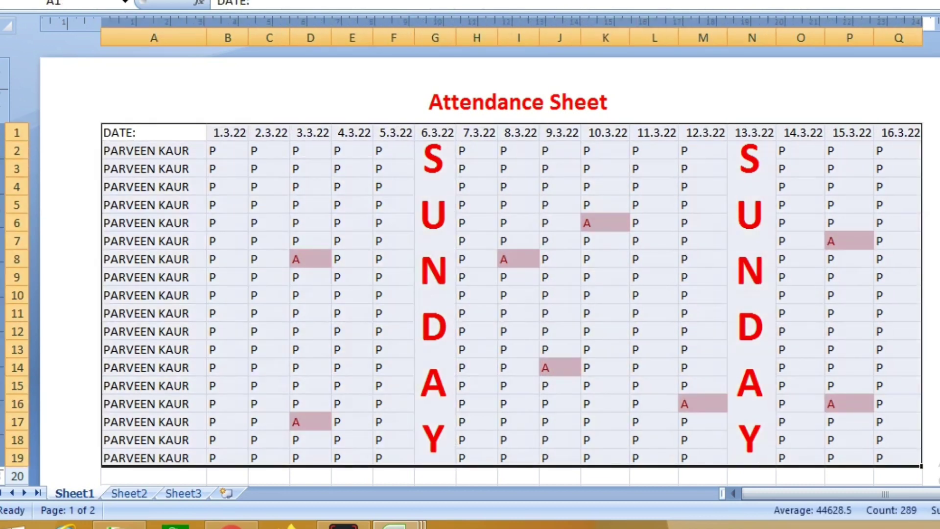
# Apply All Borders to A1:Q19 and to the second-page columns from R onward.
pyautogui.hotkey('alt', 'h')
pyautogui.press('b')
pyautogui.press('a')
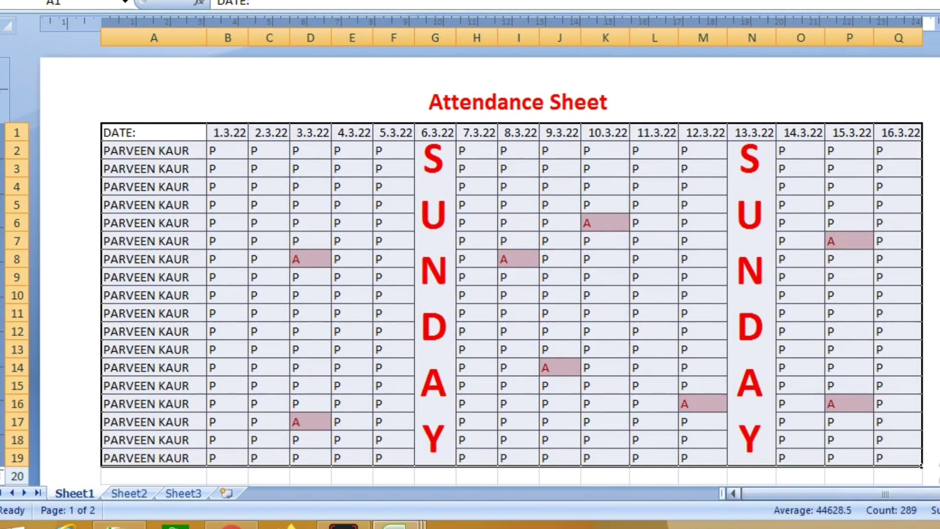
pyautogui.moveTo(749, 494); pyautogui.dragTo(900, 493)
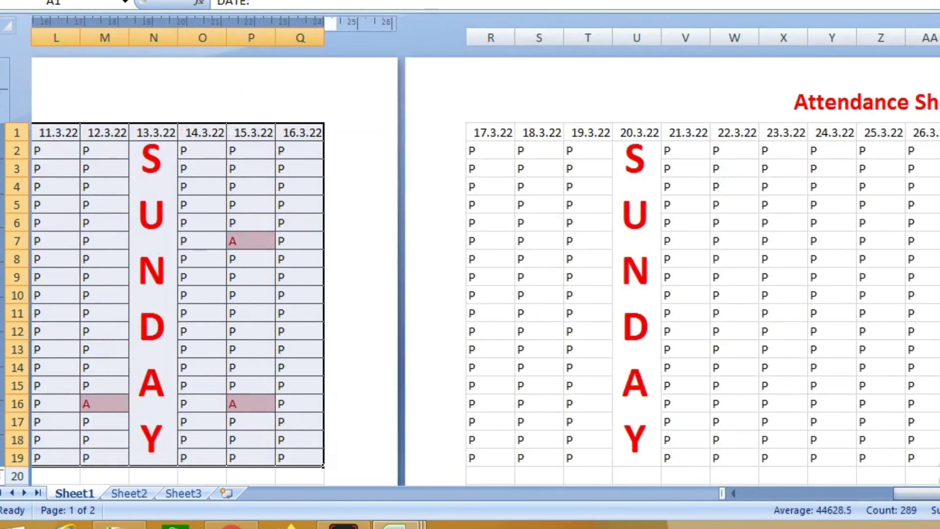
pyautogui.moveTo(490, 132); pyautogui.dragTo(939, 457)
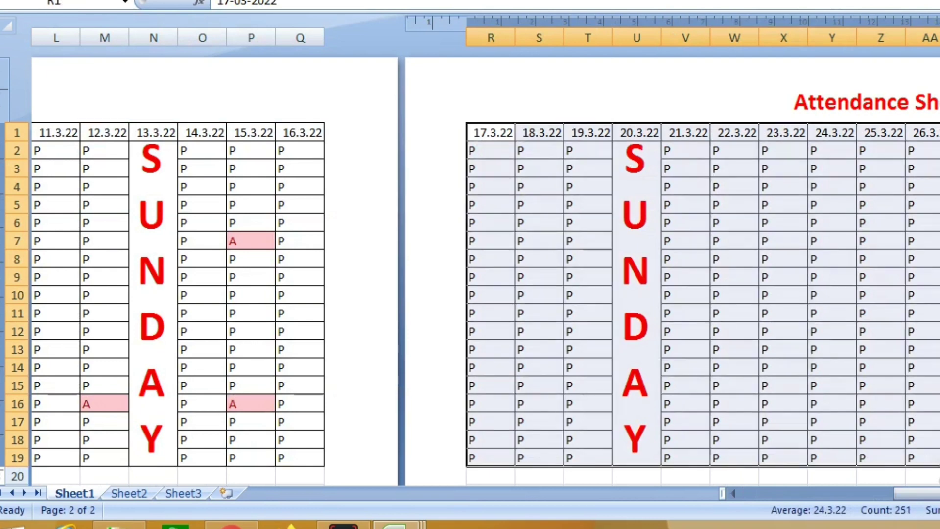
pyautogui.moveTo(915, 493); pyautogui.dragTo(761, 493)
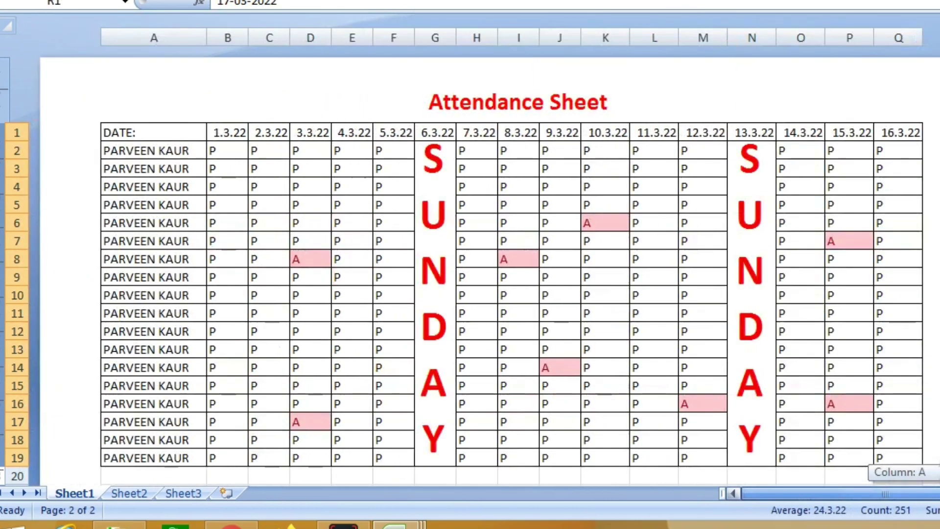
# Open Print Preview and zoom in on page 1 of 2 of the attendance sheet.
pyautogui.click(12, 2)
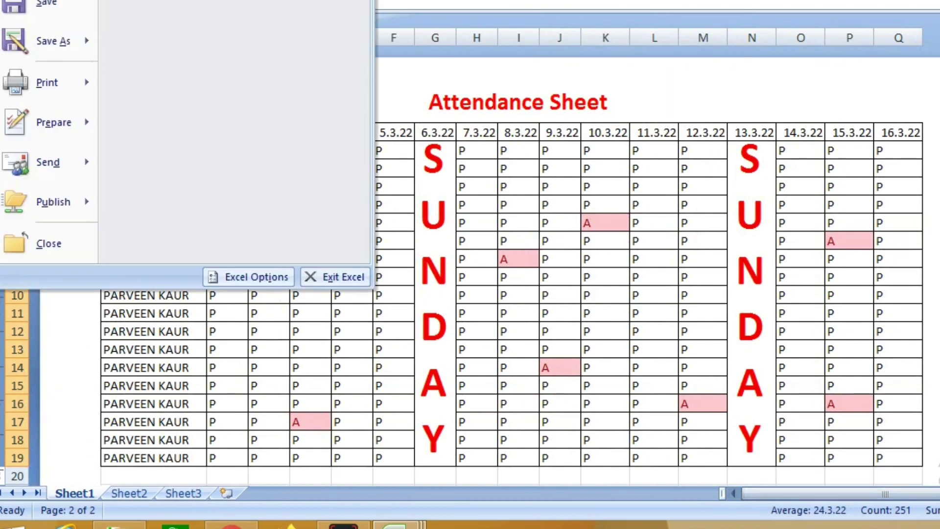
pyautogui.click(171, 42)
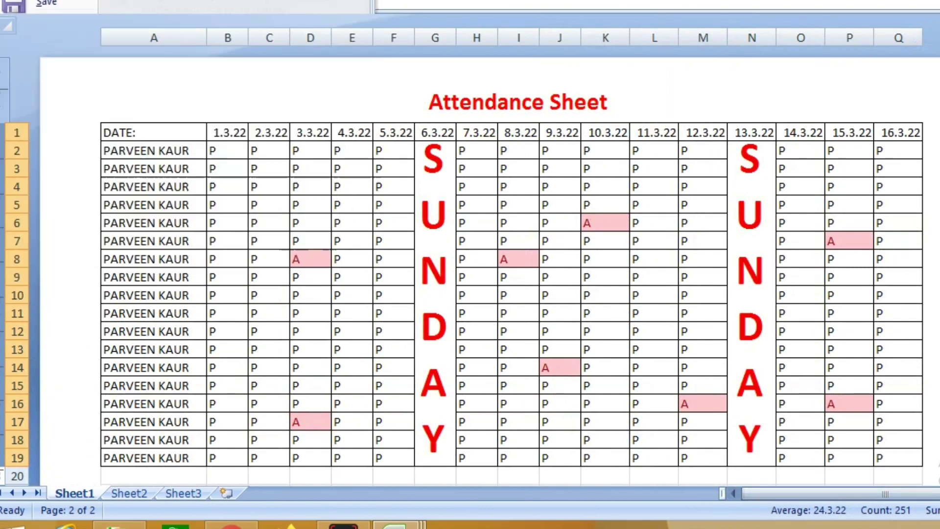
pyautogui.click(547, 104)
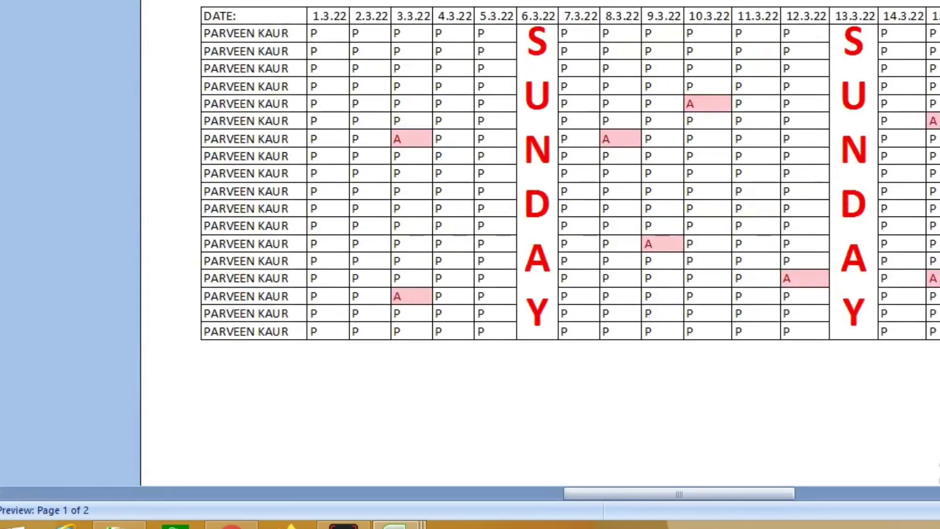
pyautogui.scroll(3, 538, 245)
pyautogui.scroll(-1, 539, 269)
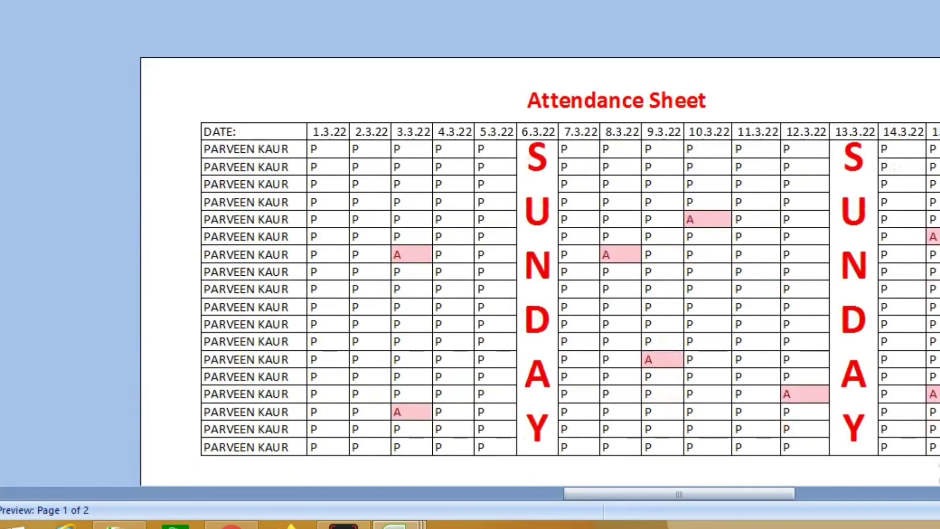